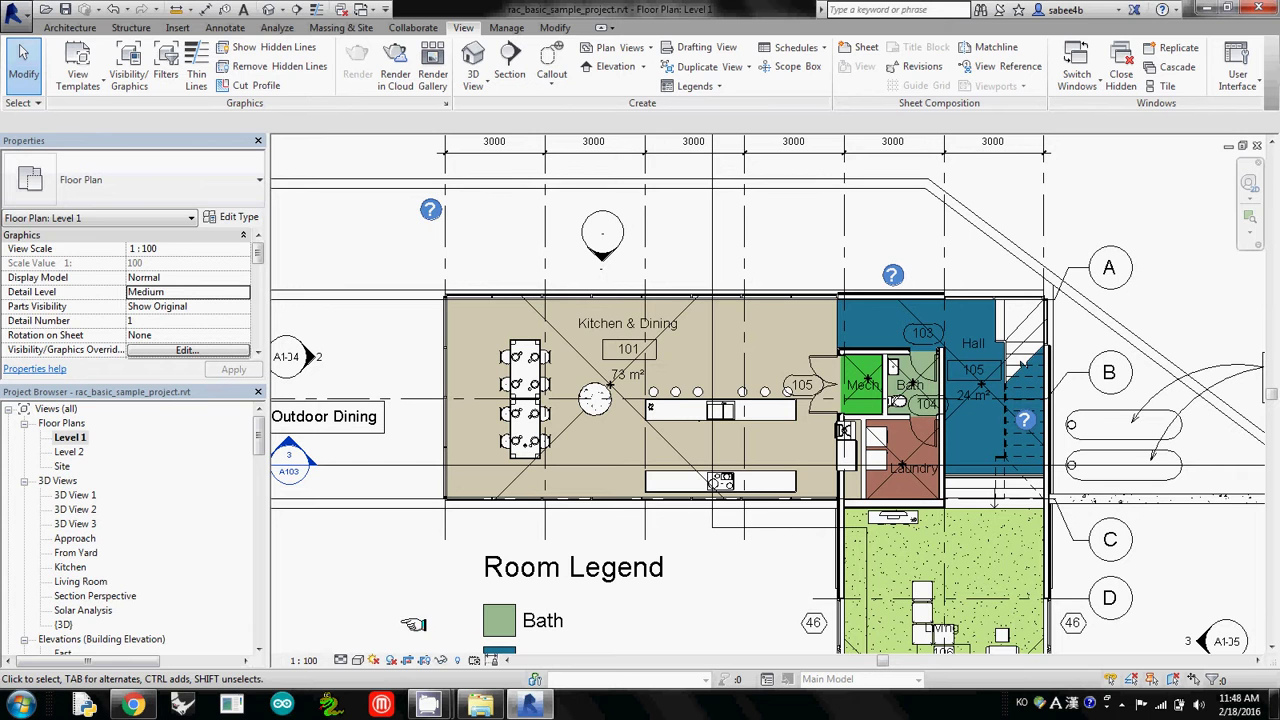
- Download the UnicOne Compact pendant Revit file from the Philips library's Suspended section
{"action": "left_click", "coordinate": [143, 704]}
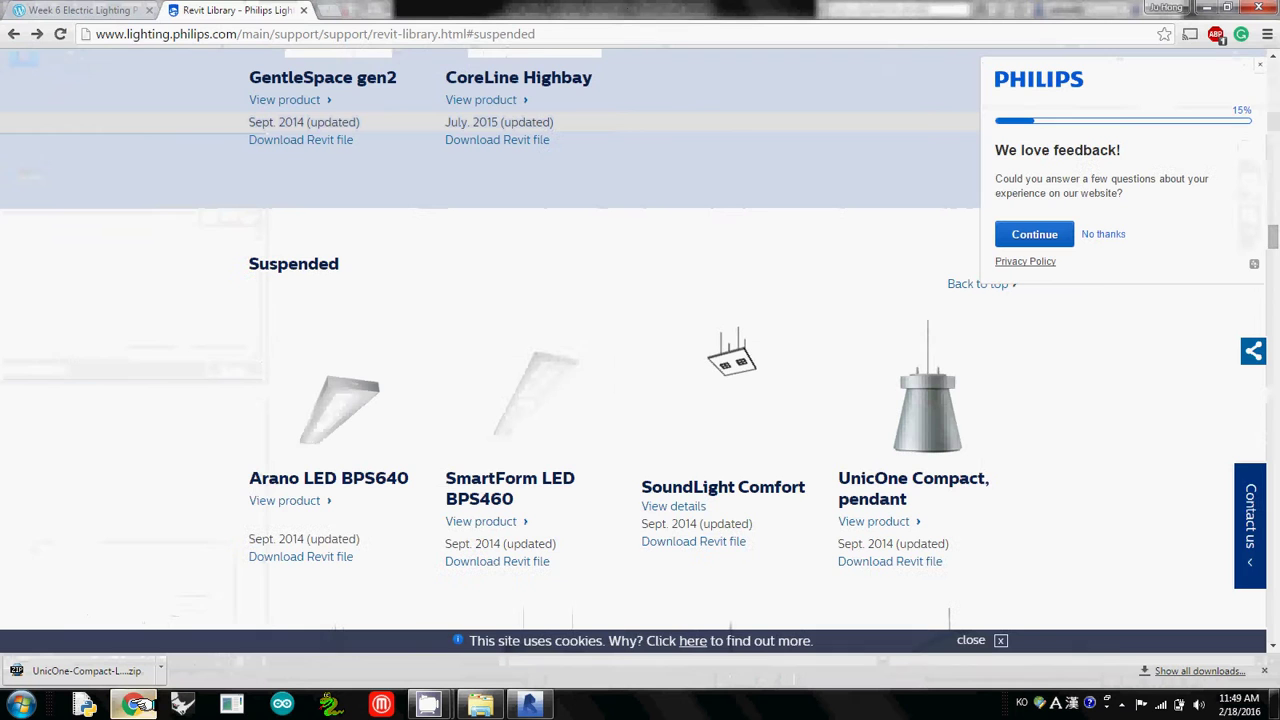
{"action": "left_click", "coordinate": [113, 11]}
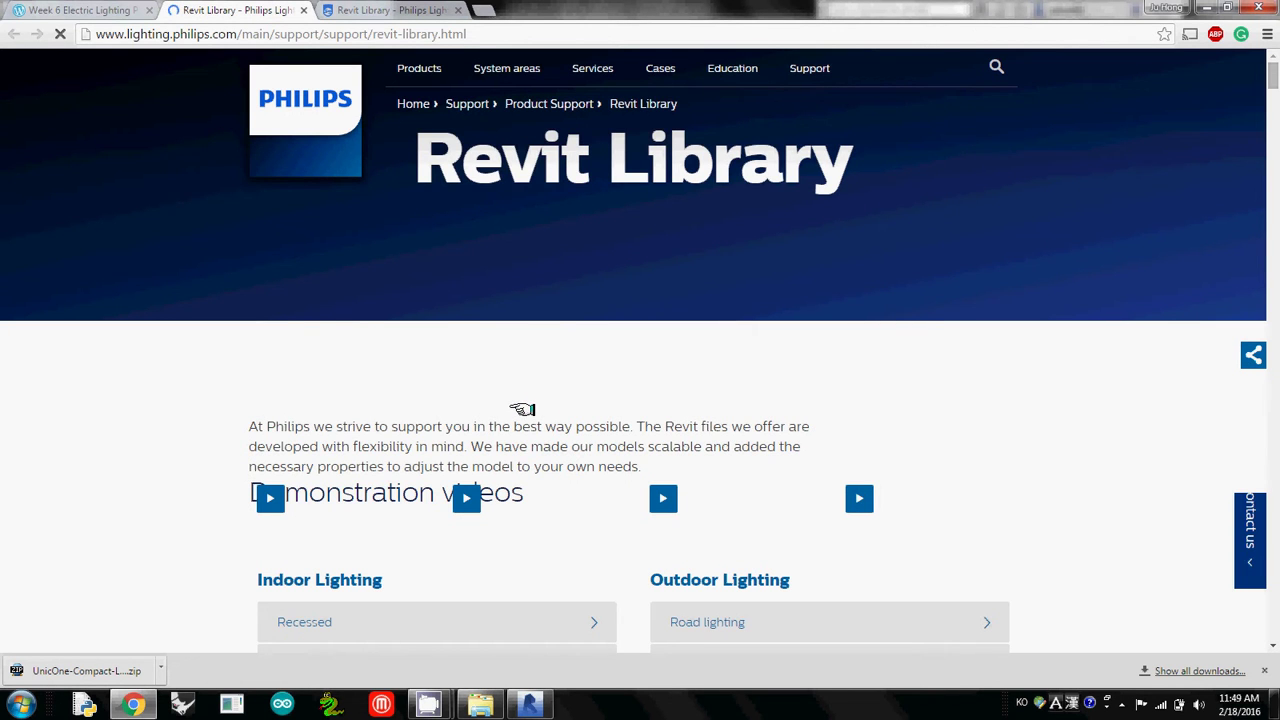
{"action": "scroll", "coordinate": [522, 412], "scroll_direction": "down", "scroll_amount": 3}
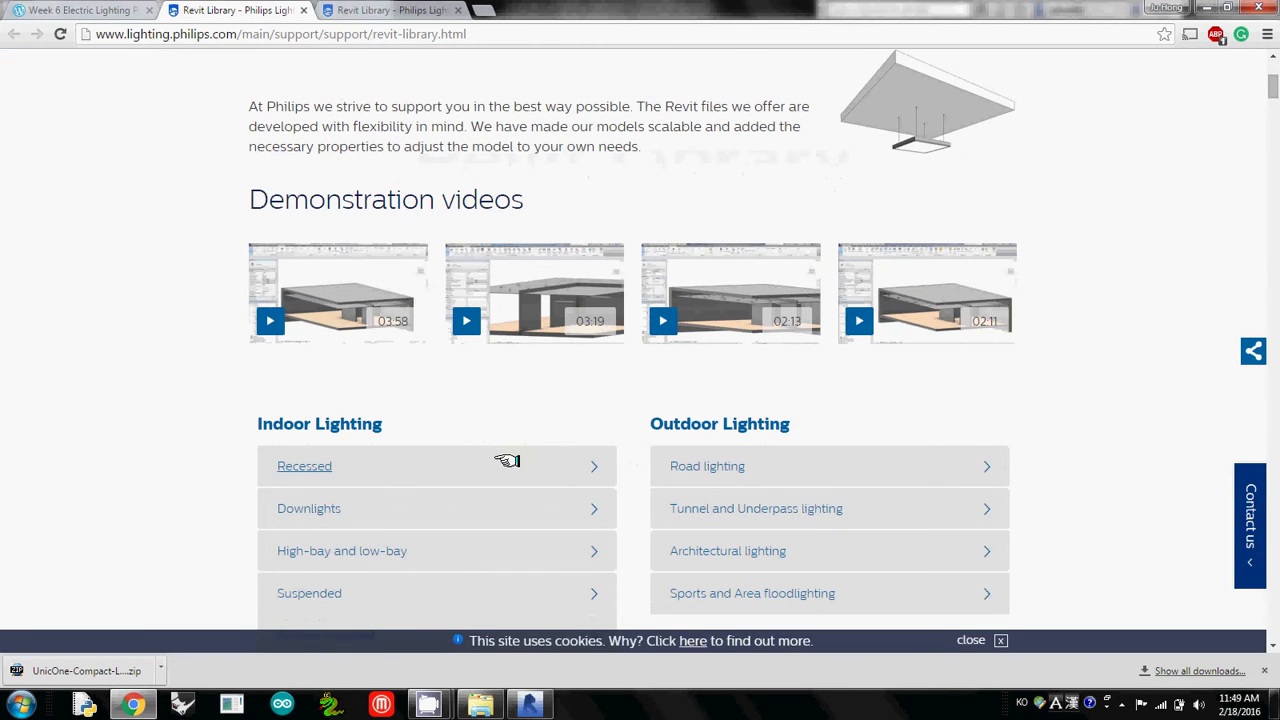
{"action": "scroll", "coordinate": [507, 465], "scroll_direction": "down", "scroll_amount": 3}
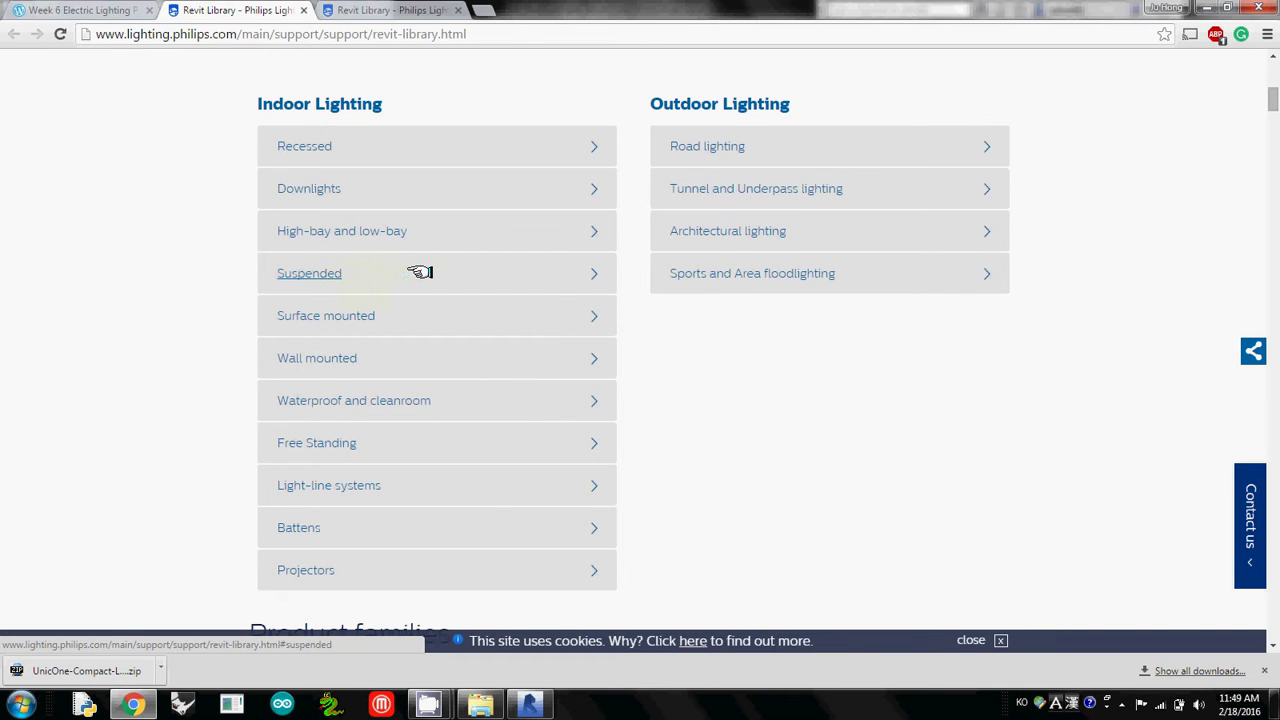
{"action": "left_click", "coordinate": [320, 273]}
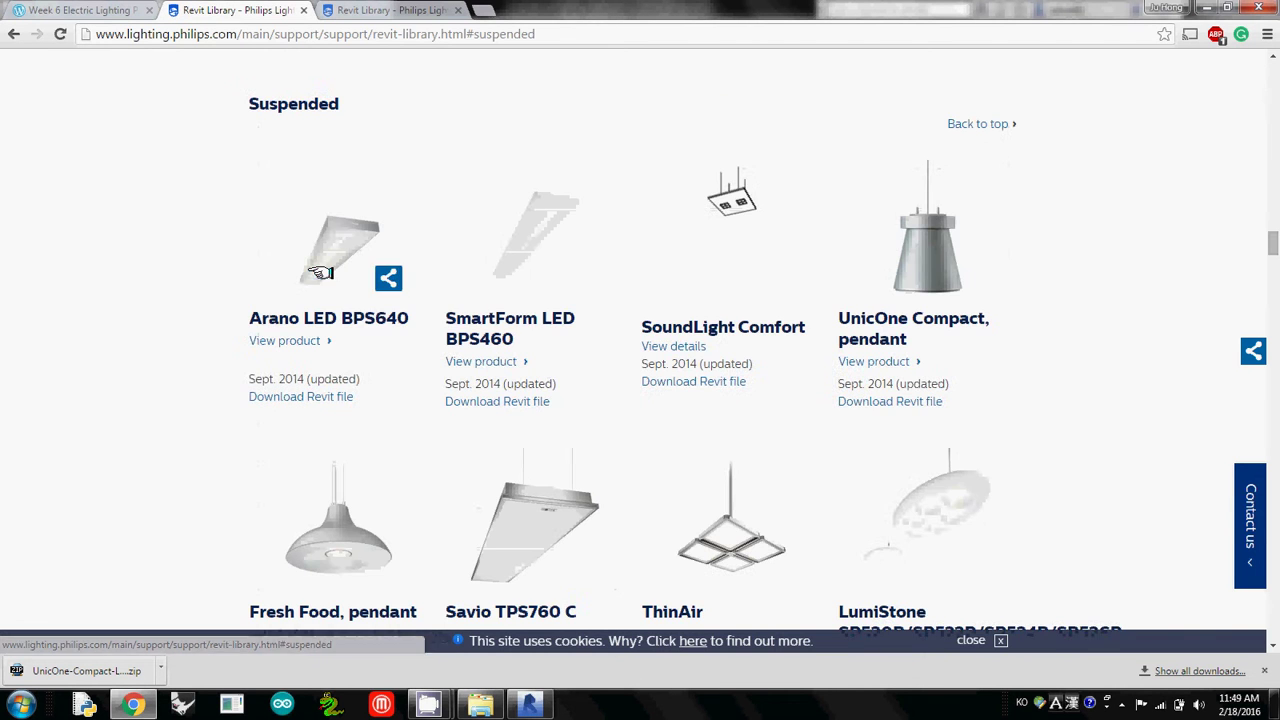
{"action": "left_click", "coordinate": [900, 403]}
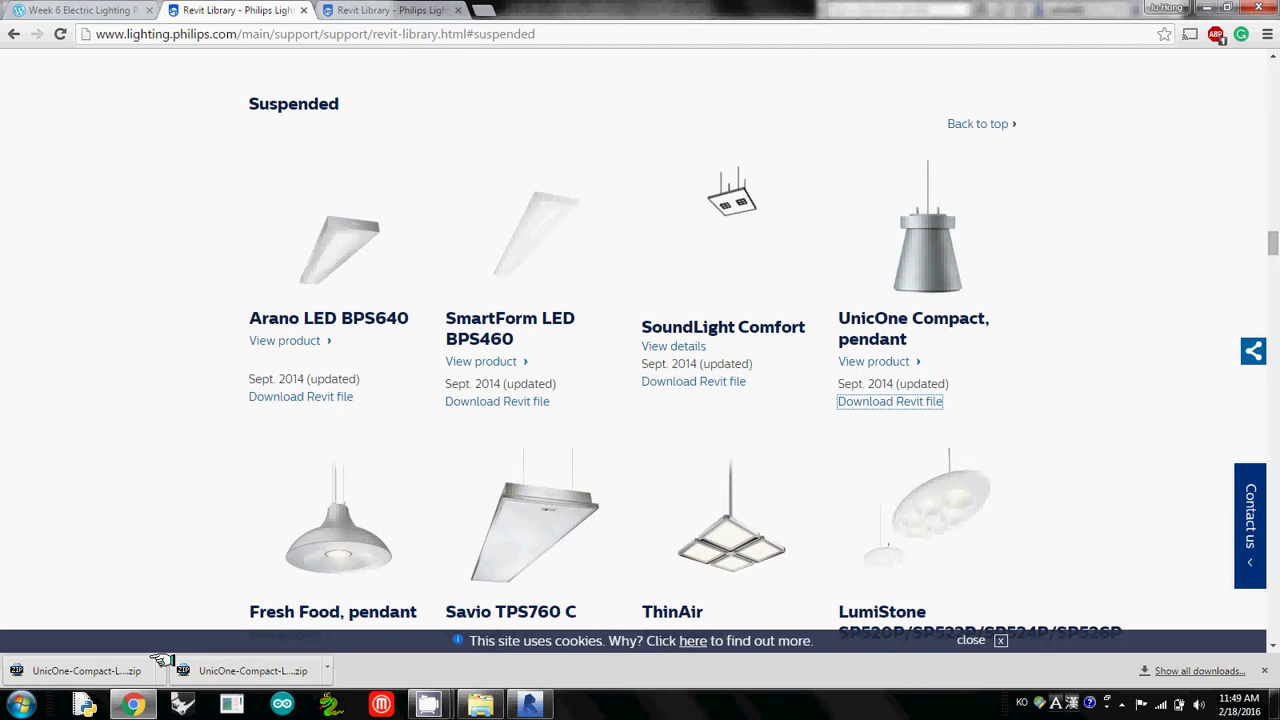
- Extract UnicOne-Compact-LED-pendant (3).zip and move the extracted folder onto the Desktop
{"action": "left_click", "coordinate": [159, 669]}
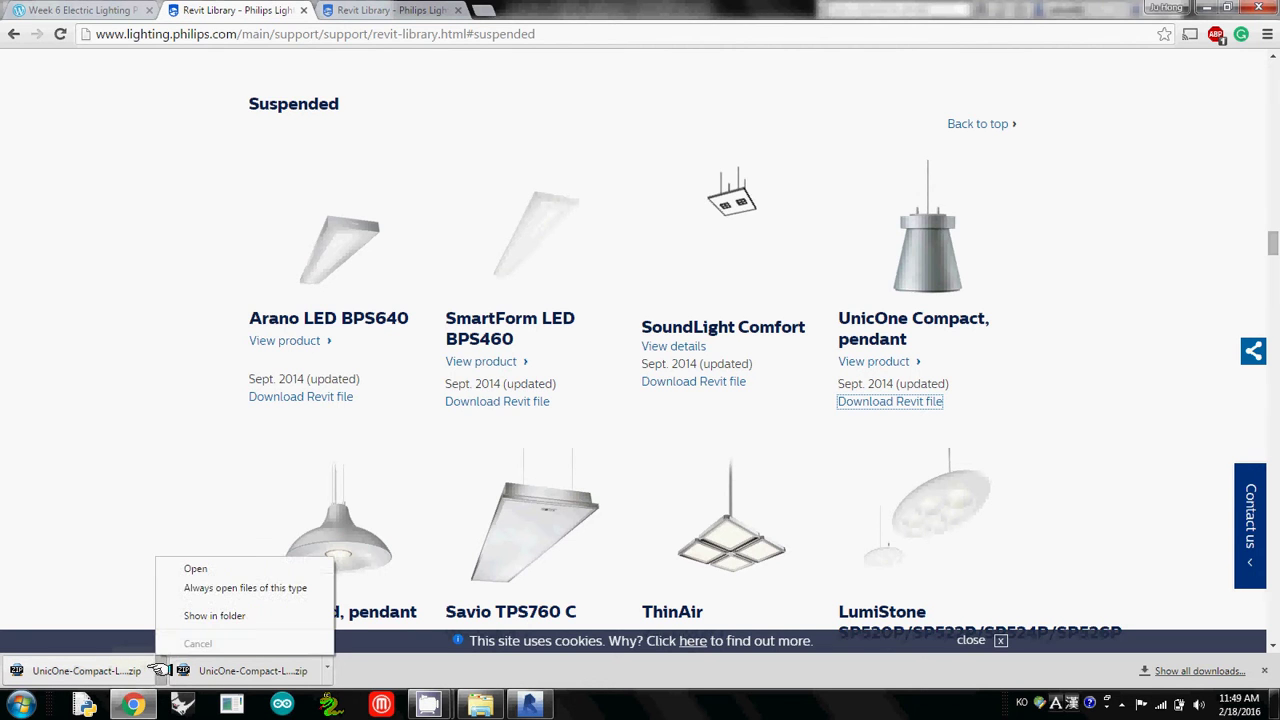
{"action": "left_click", "coordinate": [207, 615]}
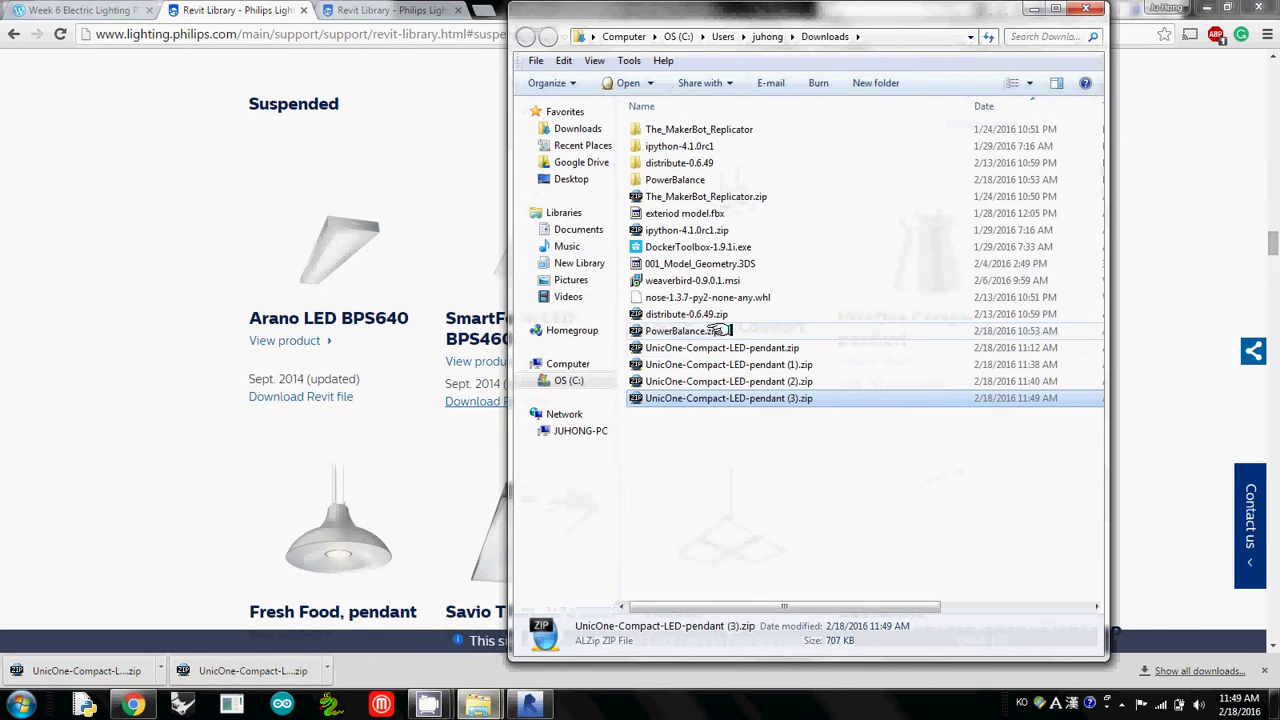
{"action": "right_click", "coordinate": [698, 398]}
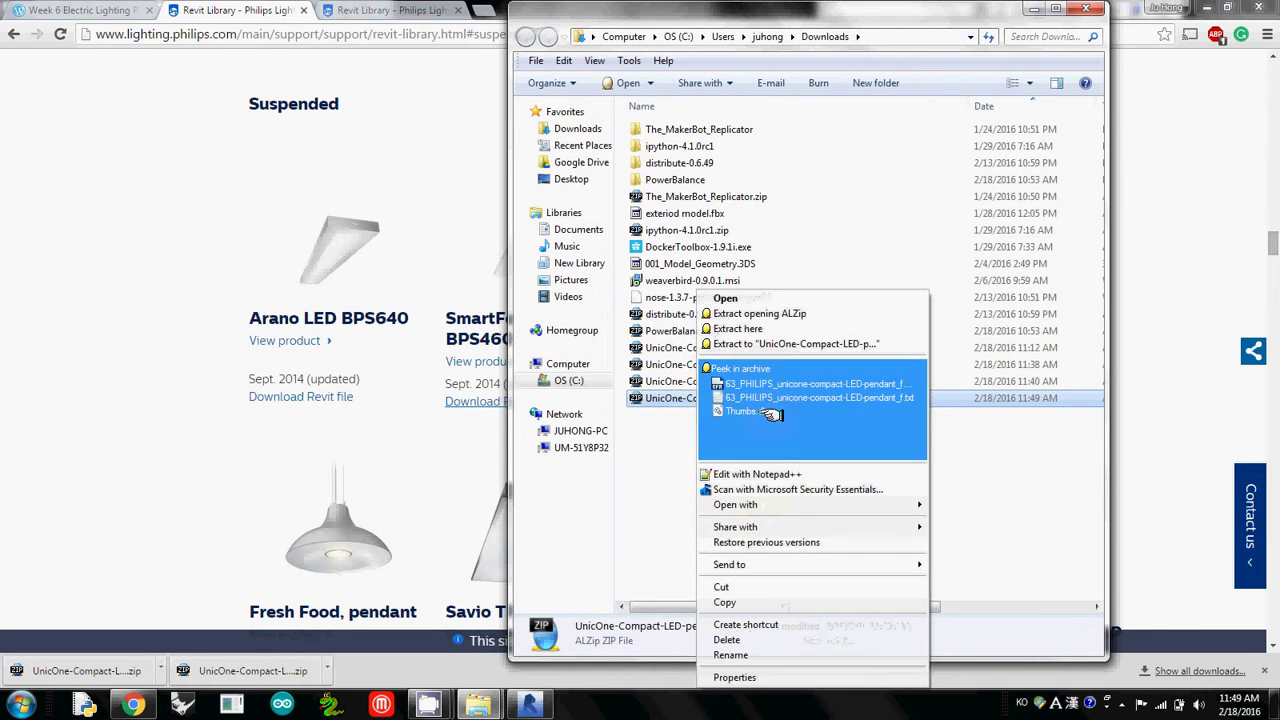
{"action": "left_click", "coordinate": [766, 343]}
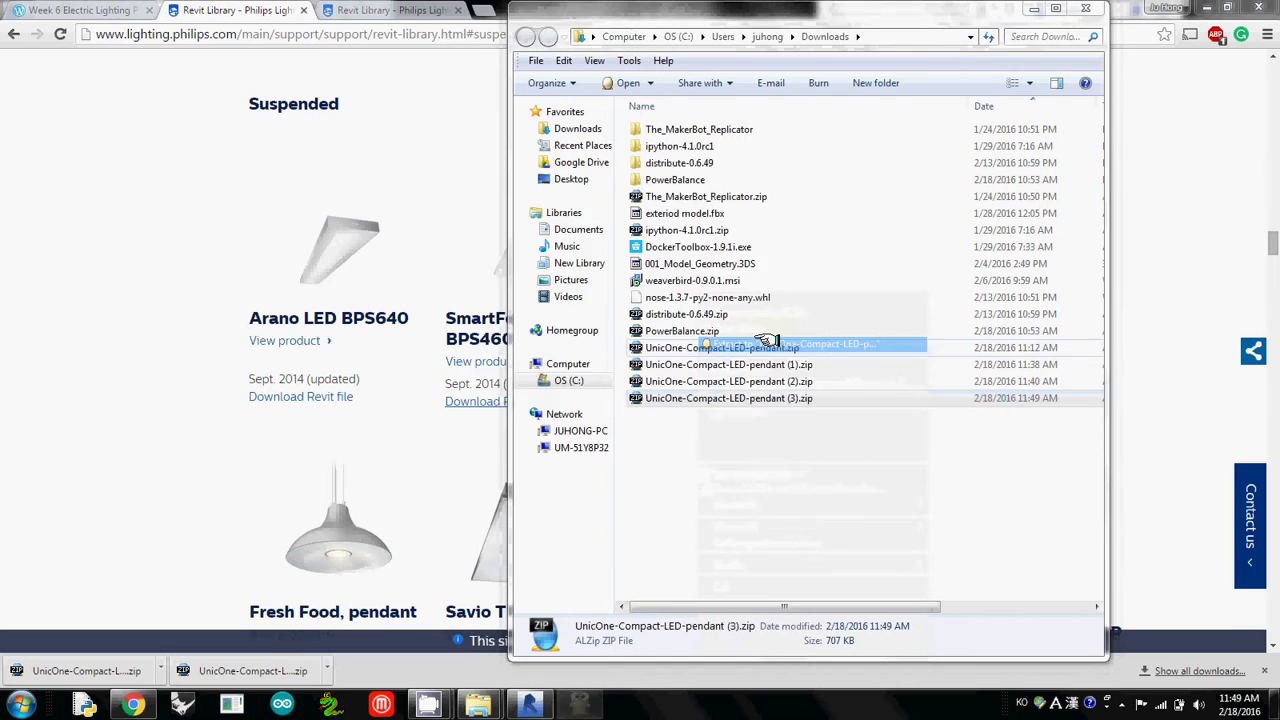
{"action": "left_click", "coordinate": [762, 498]}
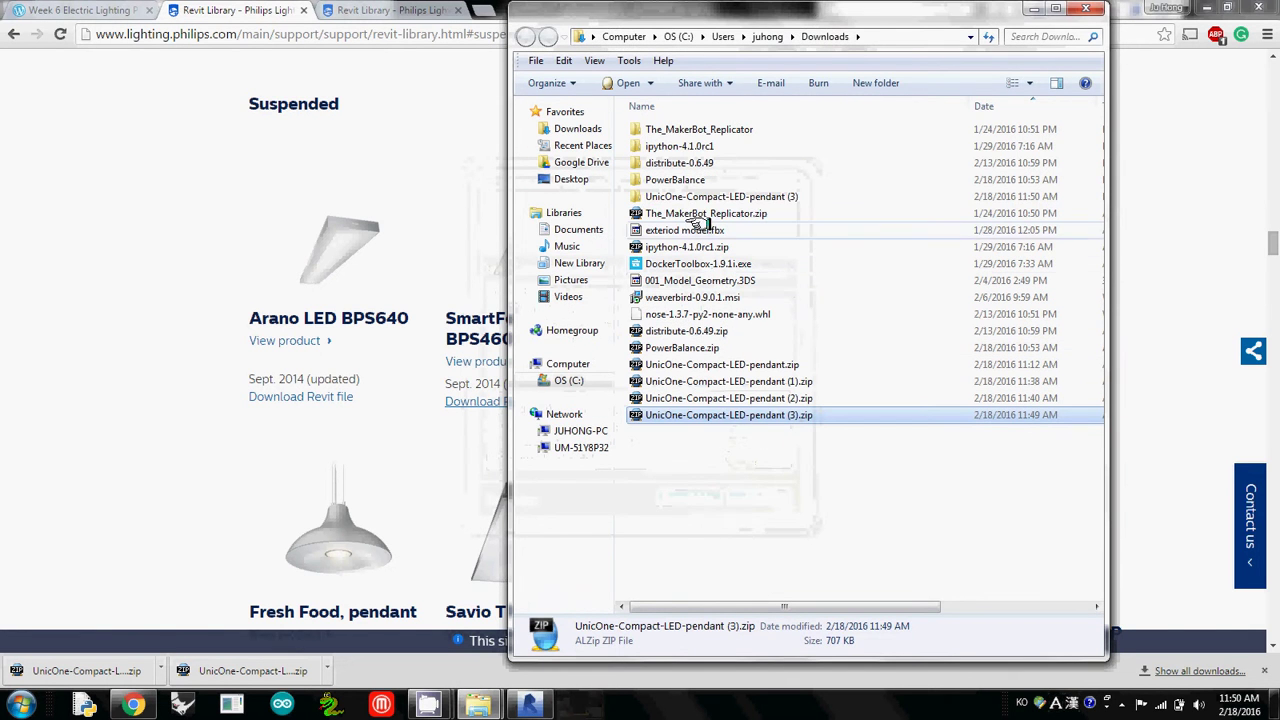
{"action": "left_click", "coordinate": [702, 197]}
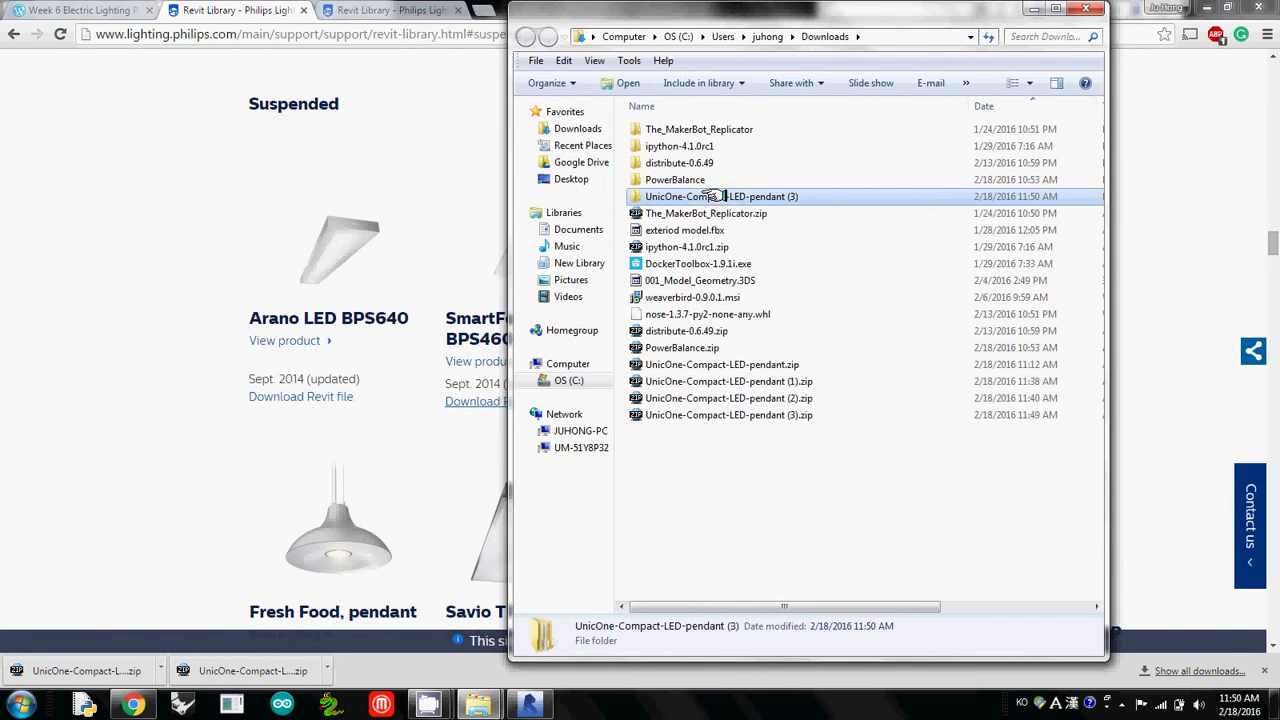
{"action": "left_click_drag", "start_coordinate": [705, 196], "coordinate": [574, 179]}
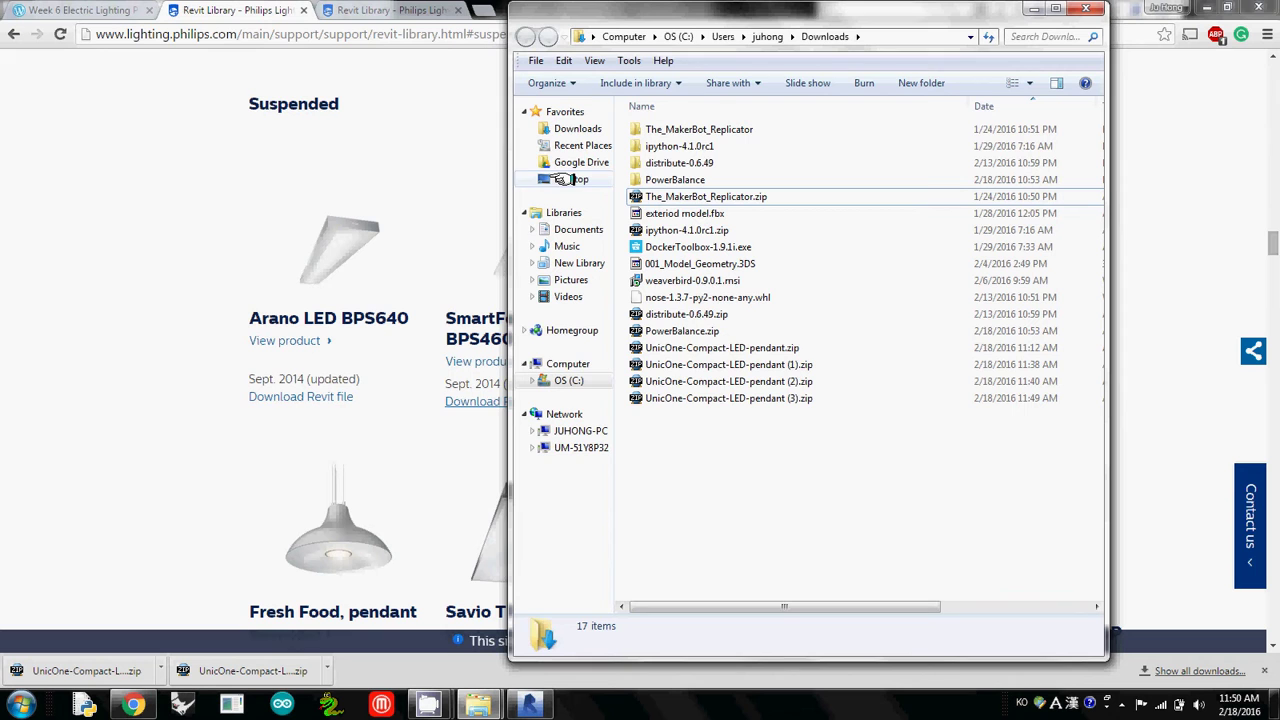
- Return to the Revit project's Level 1 floor plan
{"action": "left_click", "coordinate": [150, 650]}
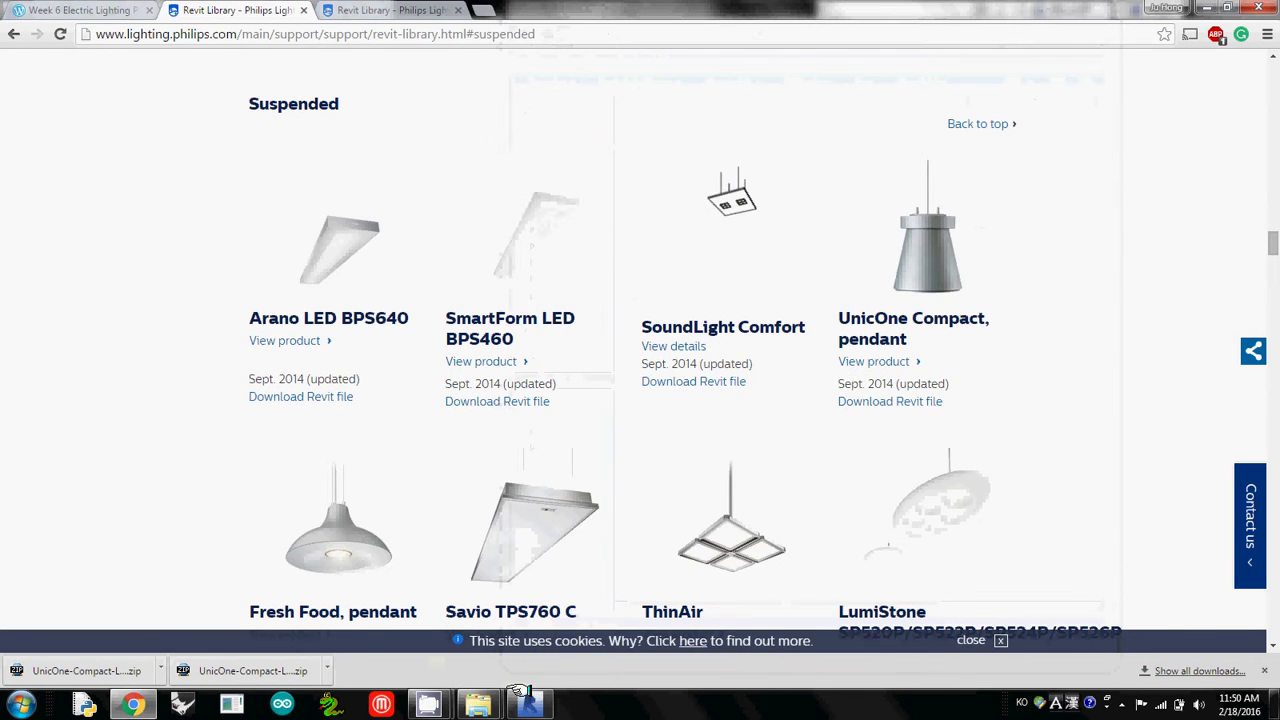
{"action": "left_click", "coordinate": [522, 697]}
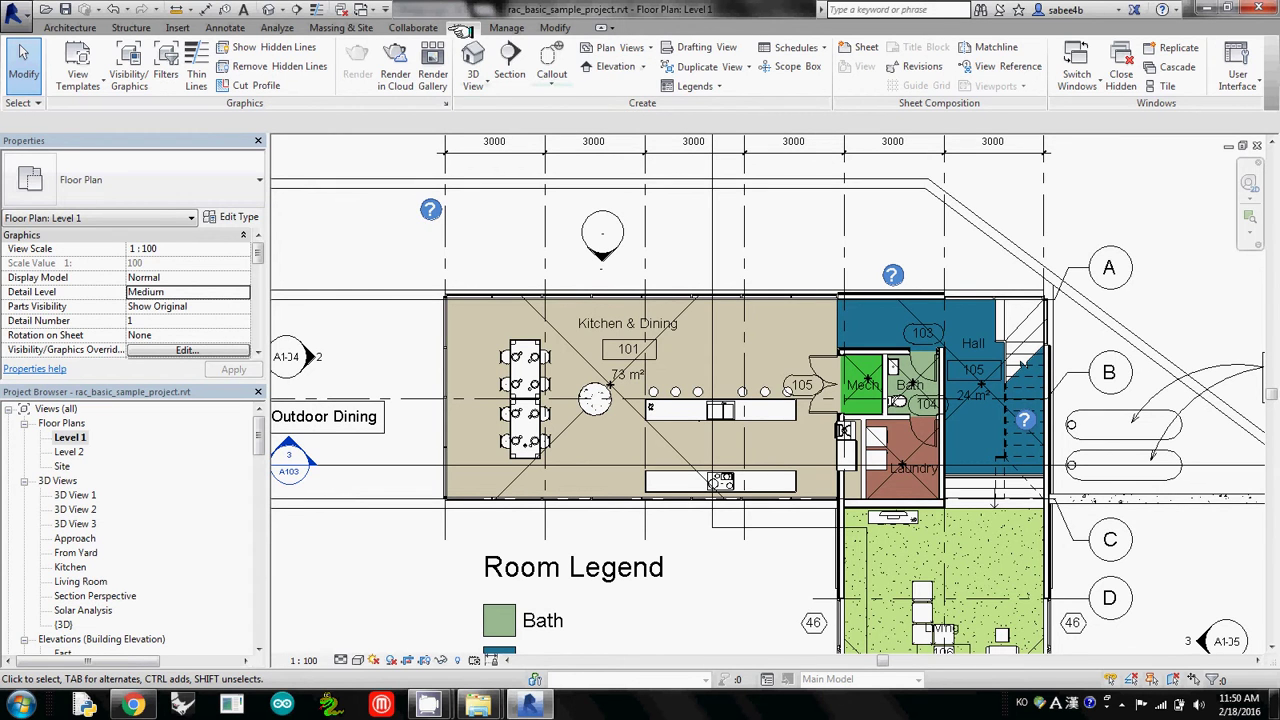
- Create a Reflected Ceiling Plan for Level 1 and open it from Ceiling Plans
{"action": "left_click", "coordinate": [620, 47]}
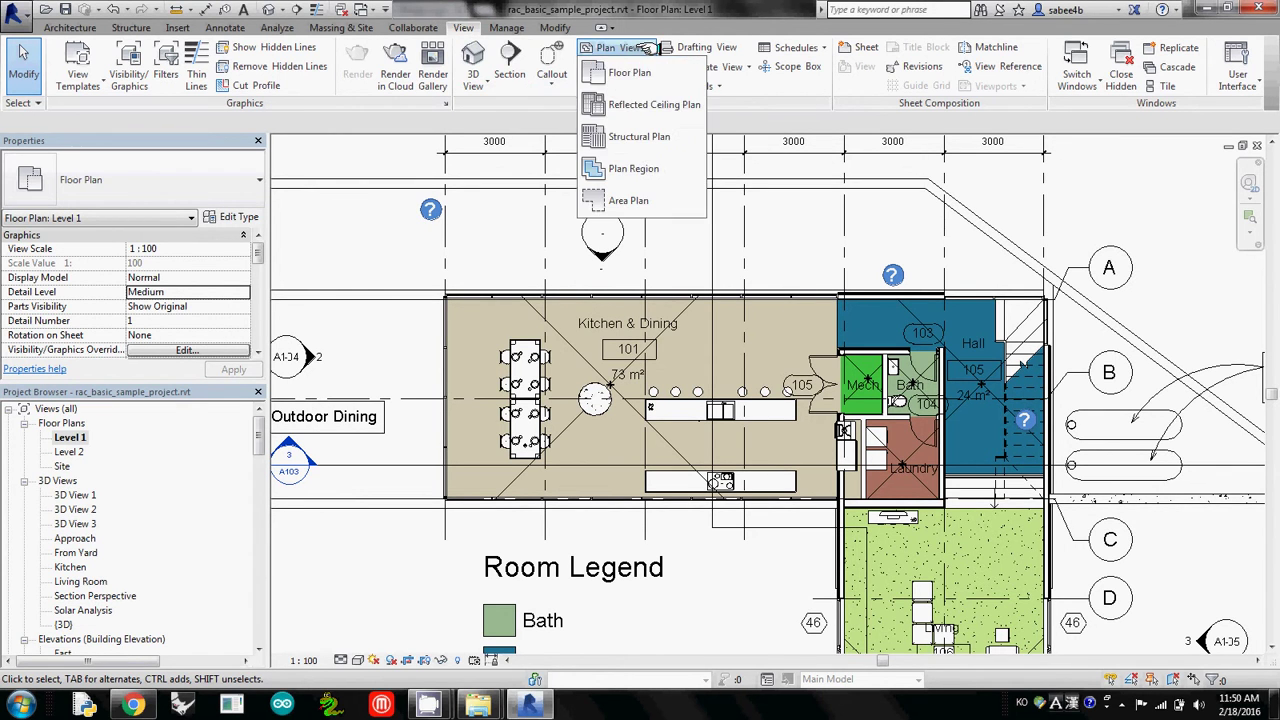
{"action": "left_click", "coordinate": [628, 104]}
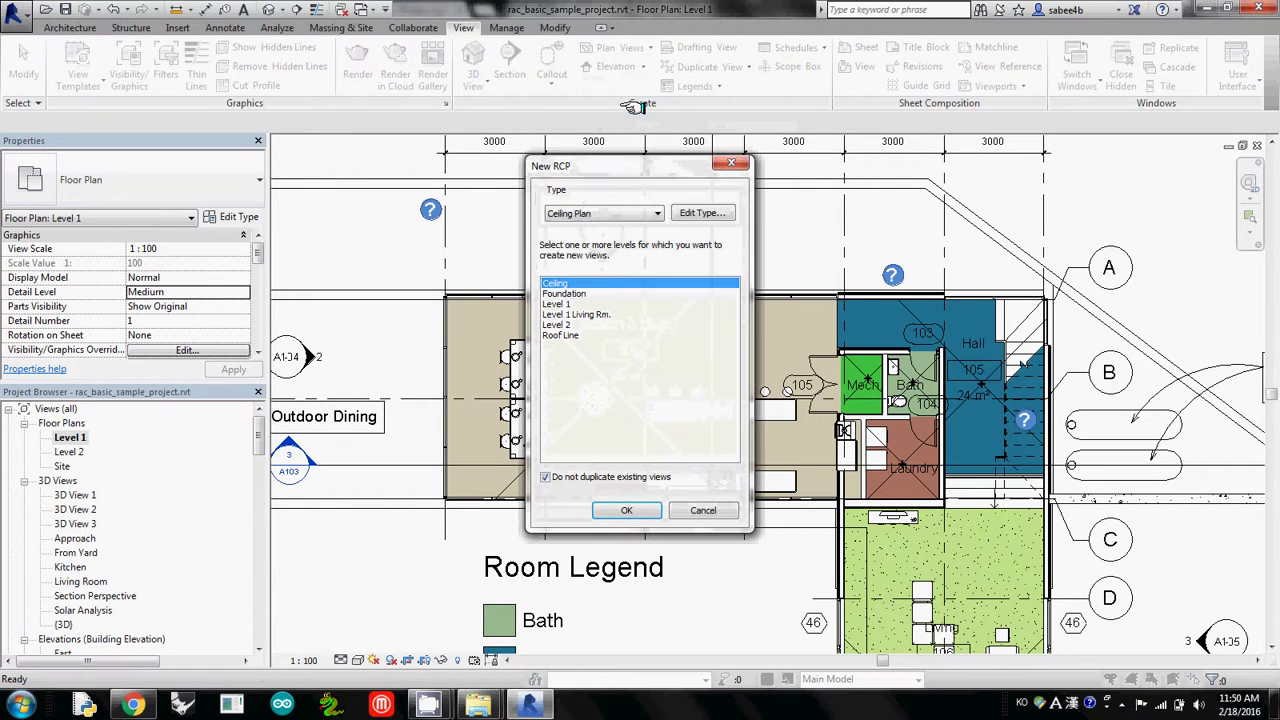
{"action": "left_click", "coordinate": [572, 304]}
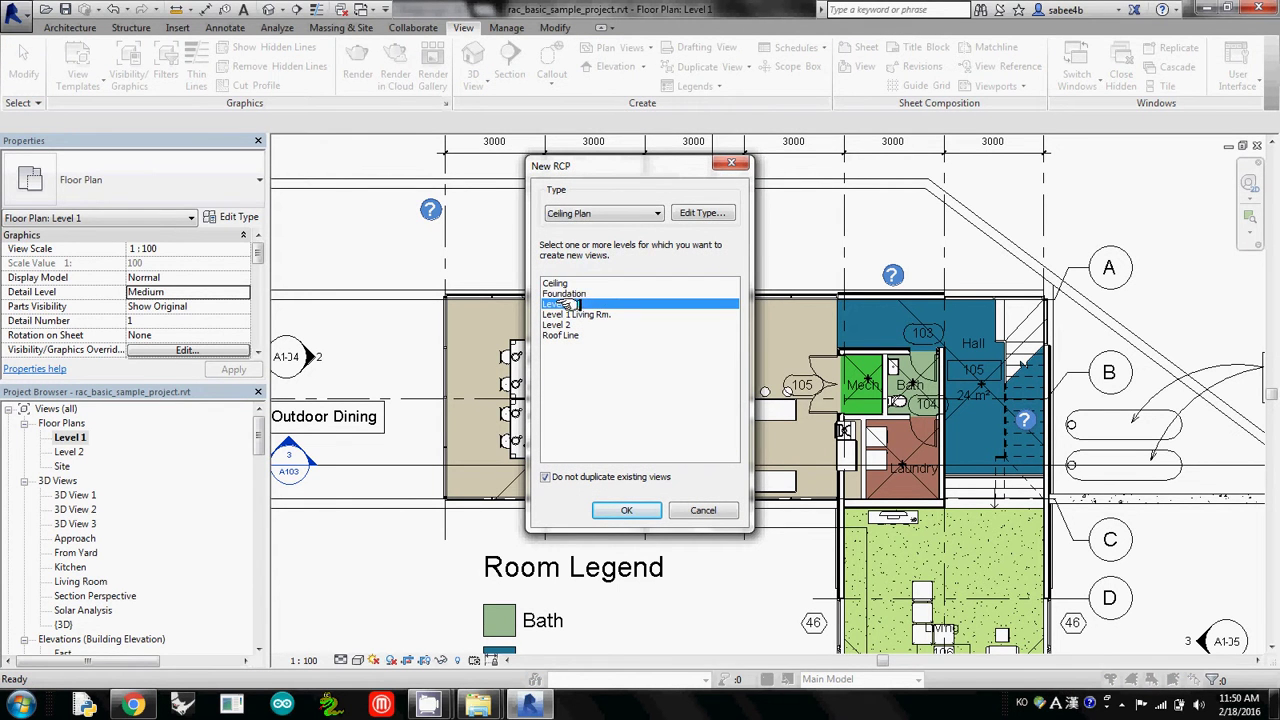
{"action": "left_click", "coordinate": [627, 510]}
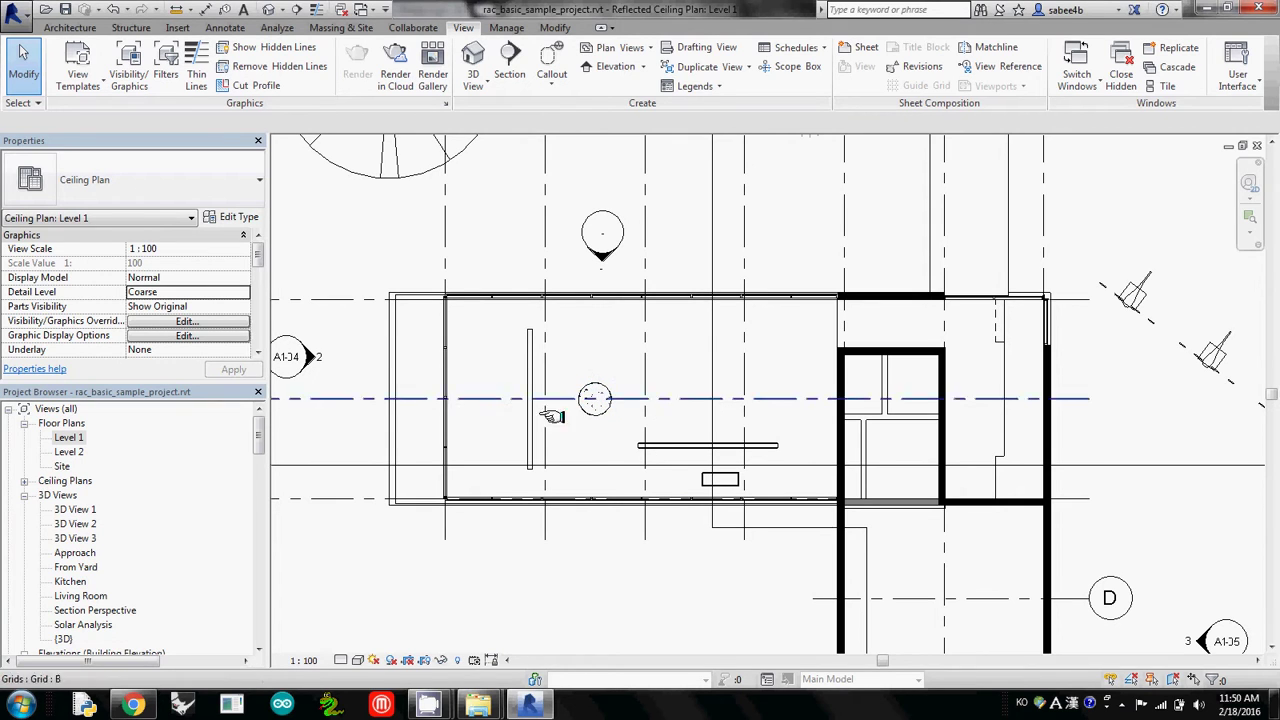
{"action": "left_click", "coordinate": [24, 481]}
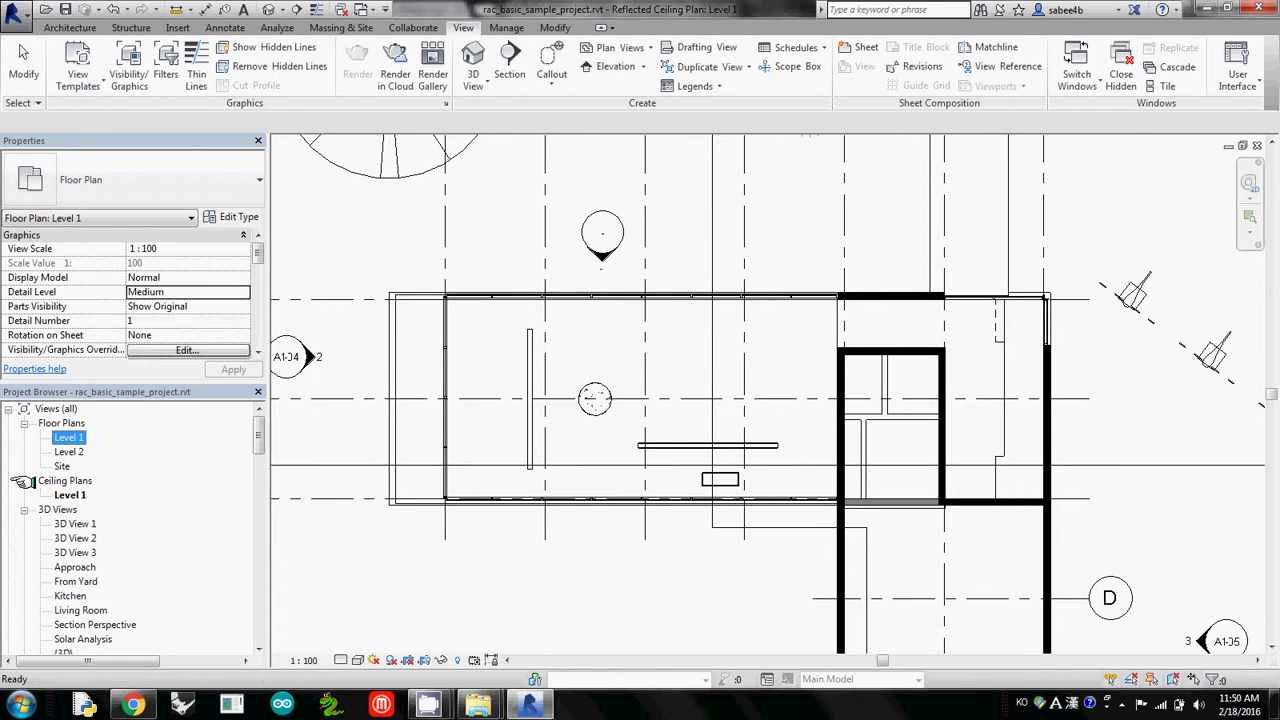
{"action": "left_click", "coordinate": [76, 492]}
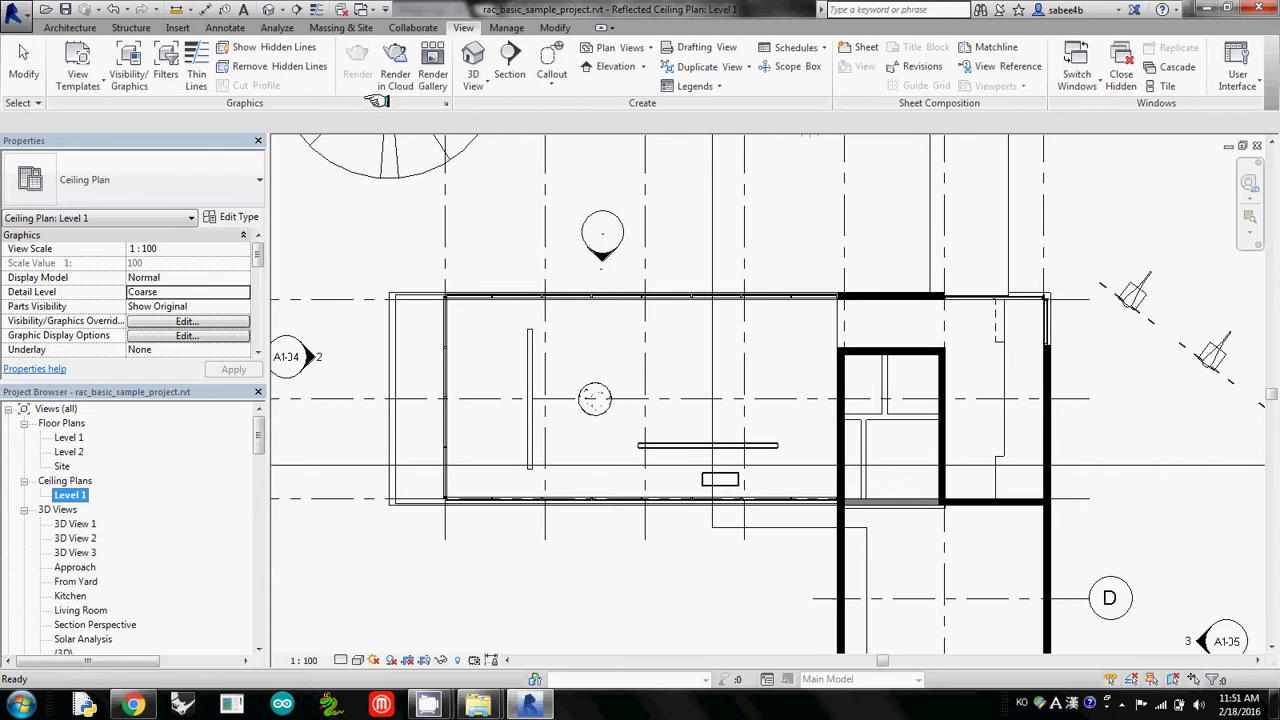
- Load the UnicOne pendant .rfa from Desktop > UnicOne-Compact-LED-pendant (3) > 026 folder
{"action": "left_click", "coordinate": [176, 27]}
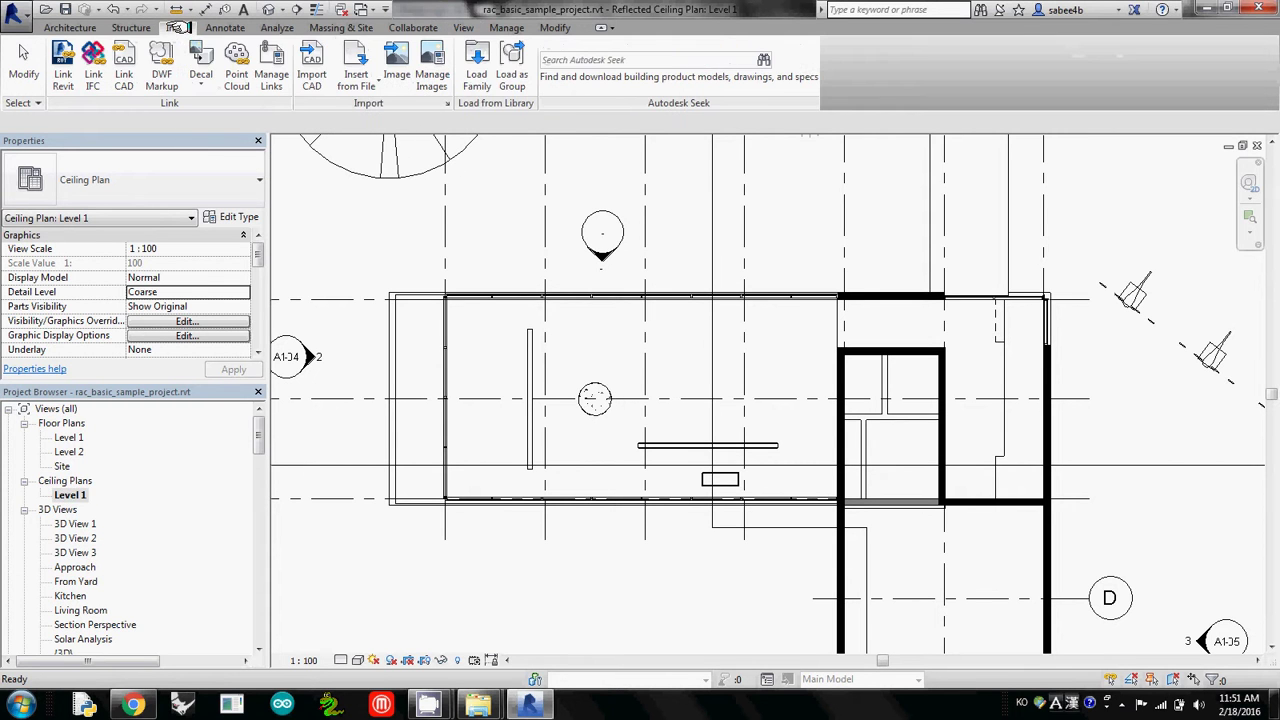
{"action": "left_click", "coordinate": [477, 74]}
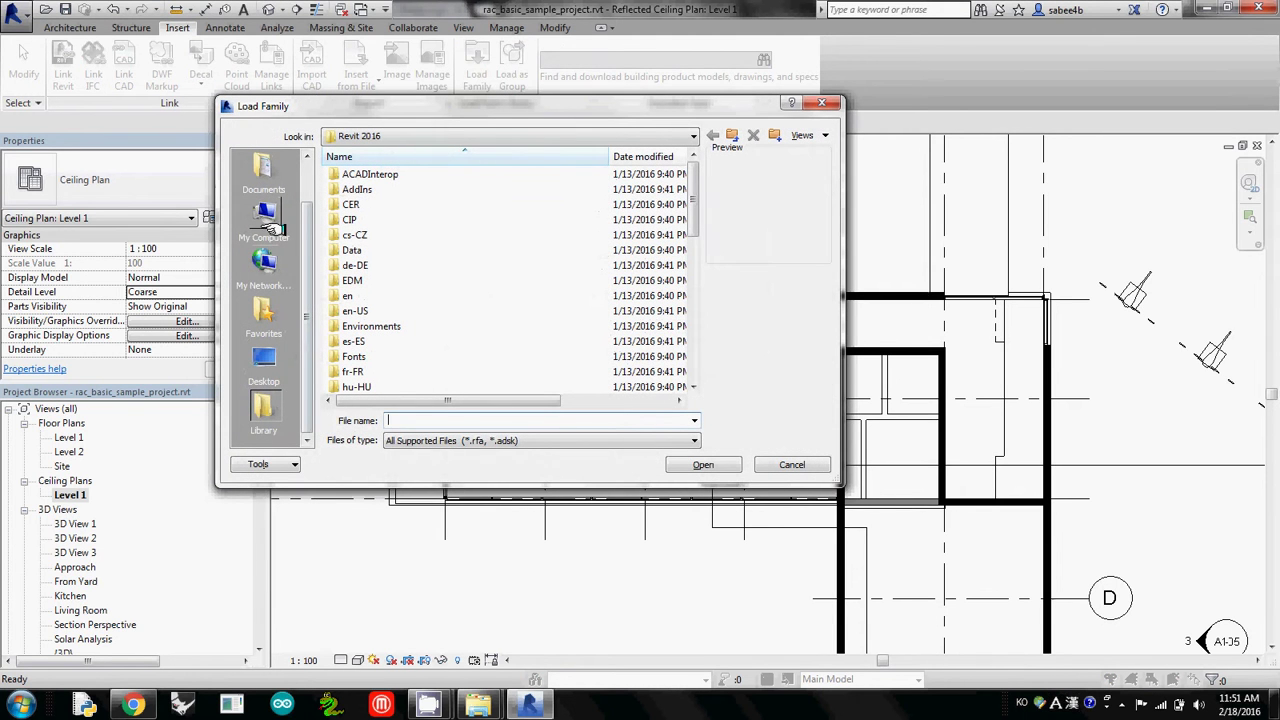
{"action": "left_click", "coordinate": [265, 355]}
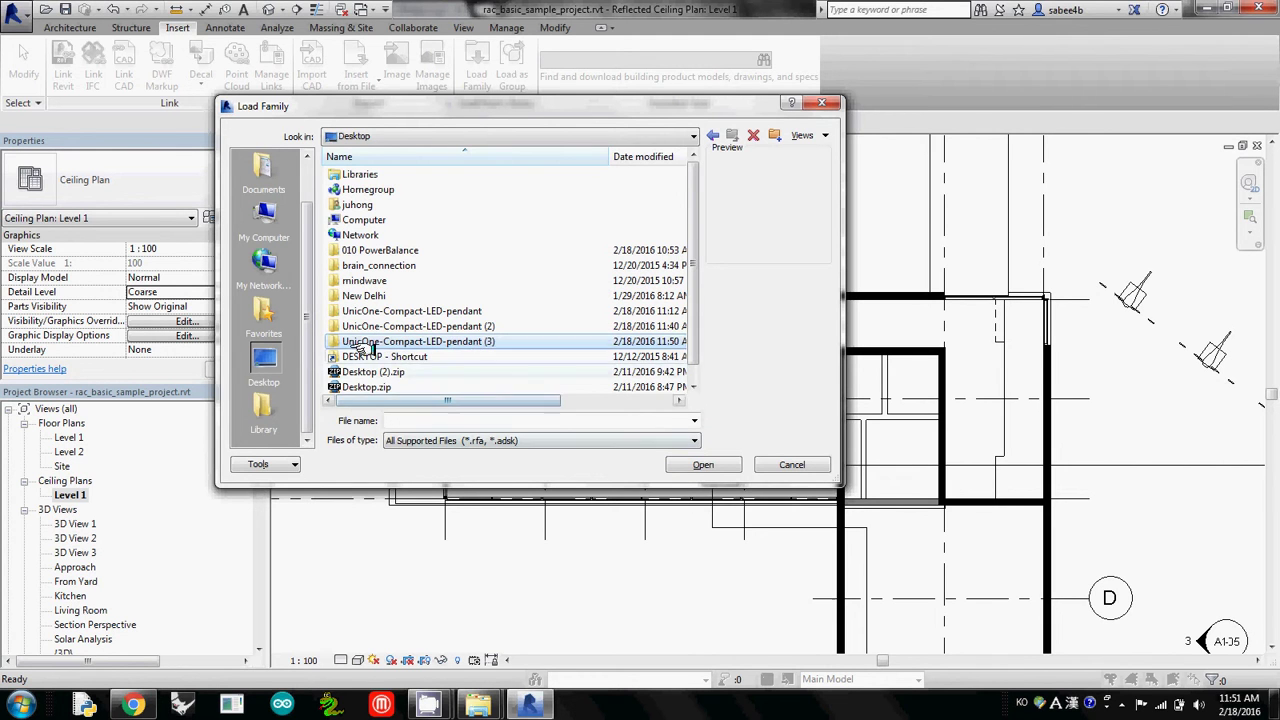
{"action": "double_click", "coordinate": [362, 341]}
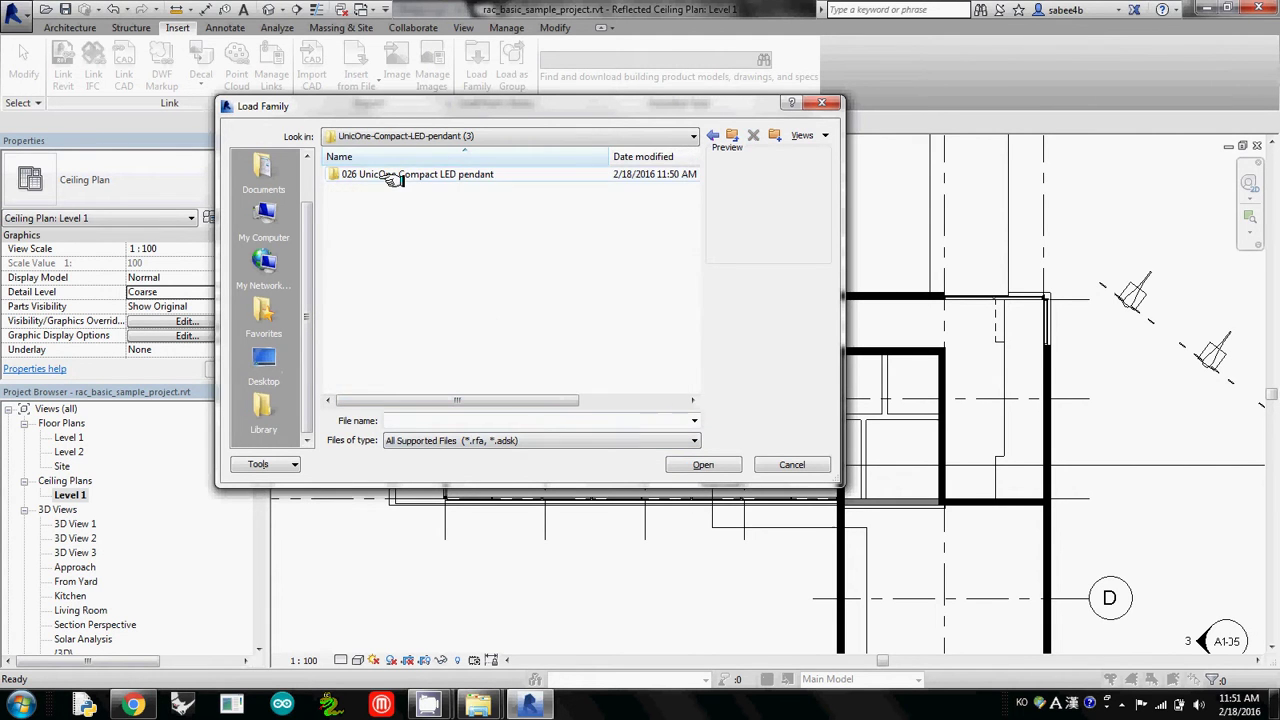
{"action": "double_click", "coordinate": [405, 175]}
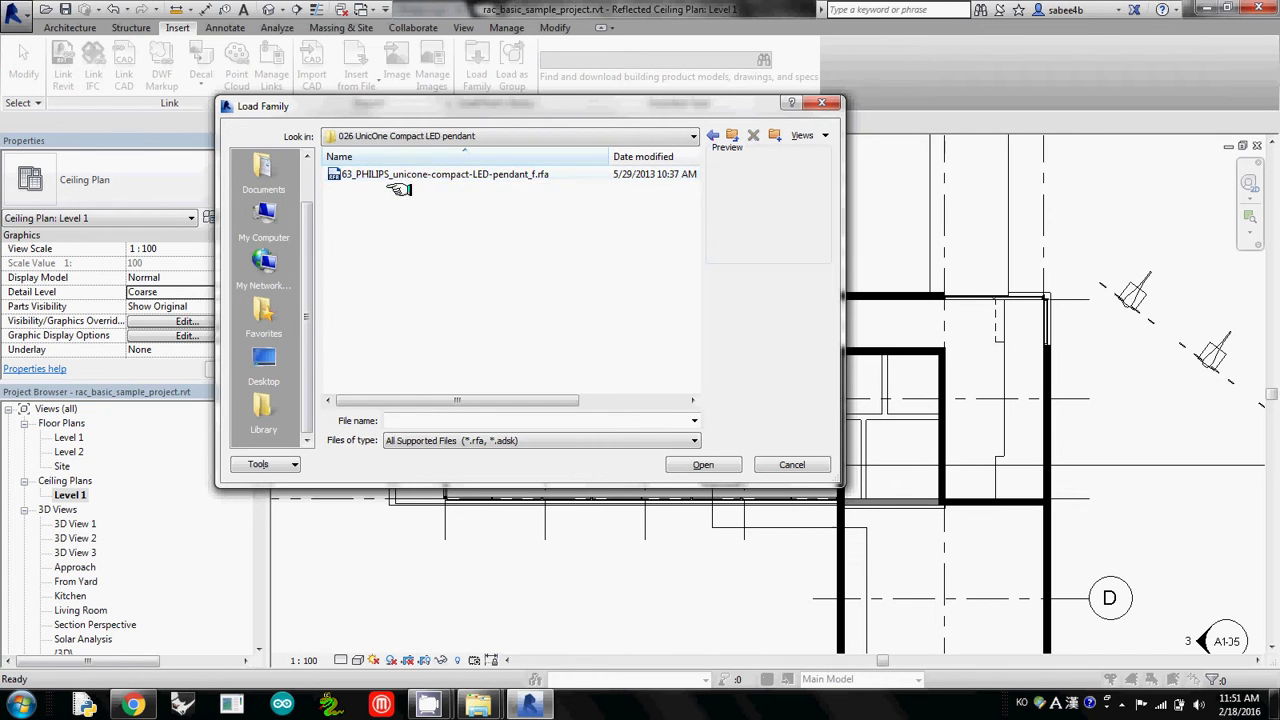
{"action": "left_click", "coordinate": [414, 174]}
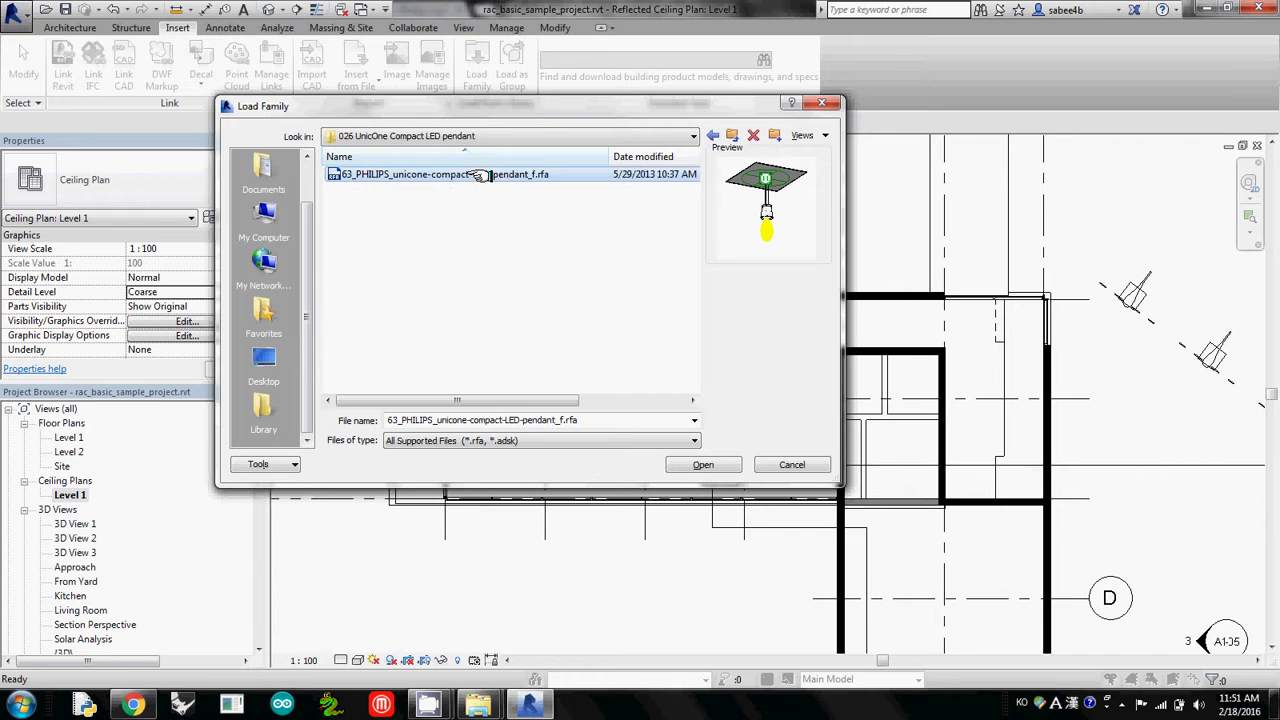
{"action": "left_click", "coordinate": [710, 465]}
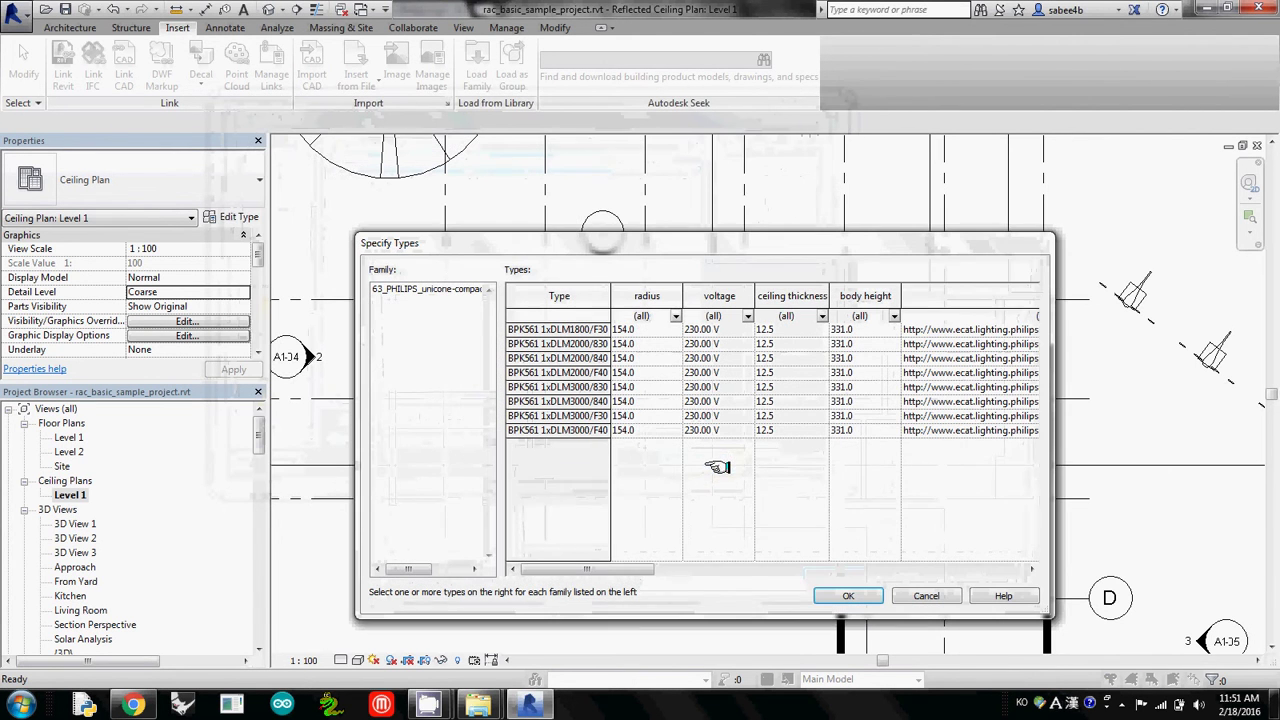
- Load only the BPK561 1xDLM3000/840 type of the pendant family
{"action": "left_click", "coordinate": [578, 403]}
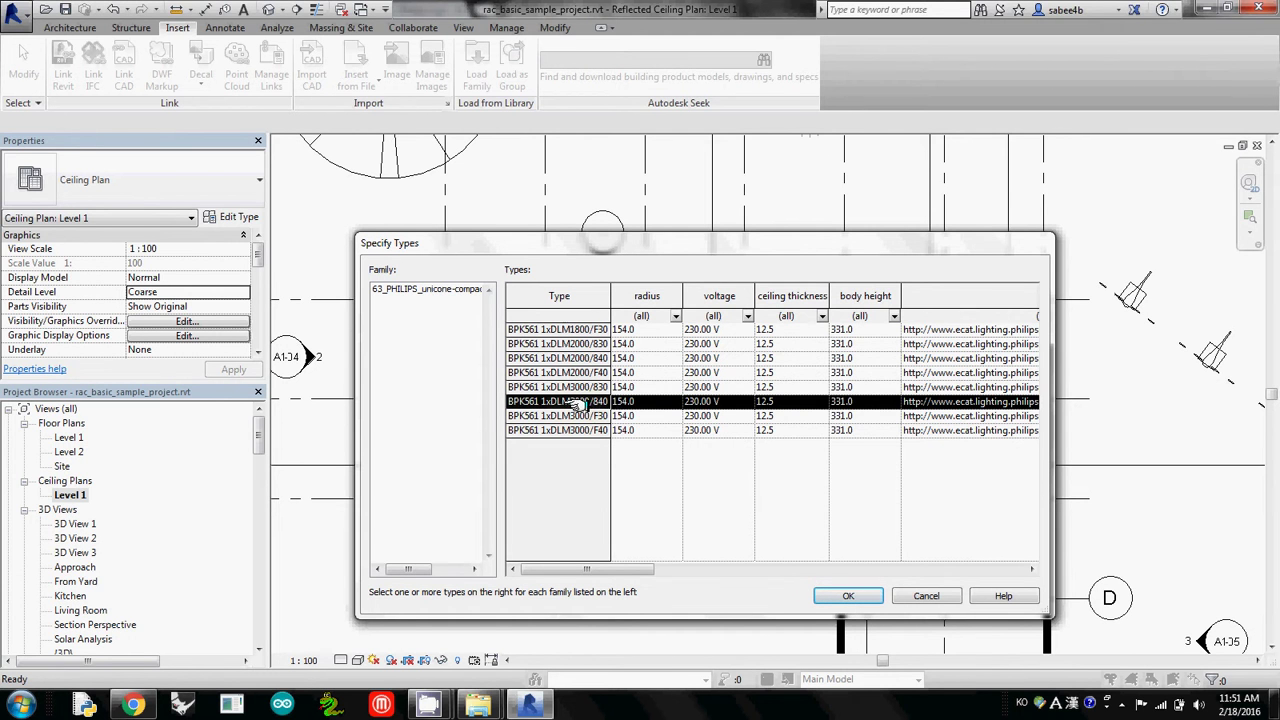
{"action": "left_click_drag", "start_coordinate": [630, 568], "coordinate": [1005, 588]}
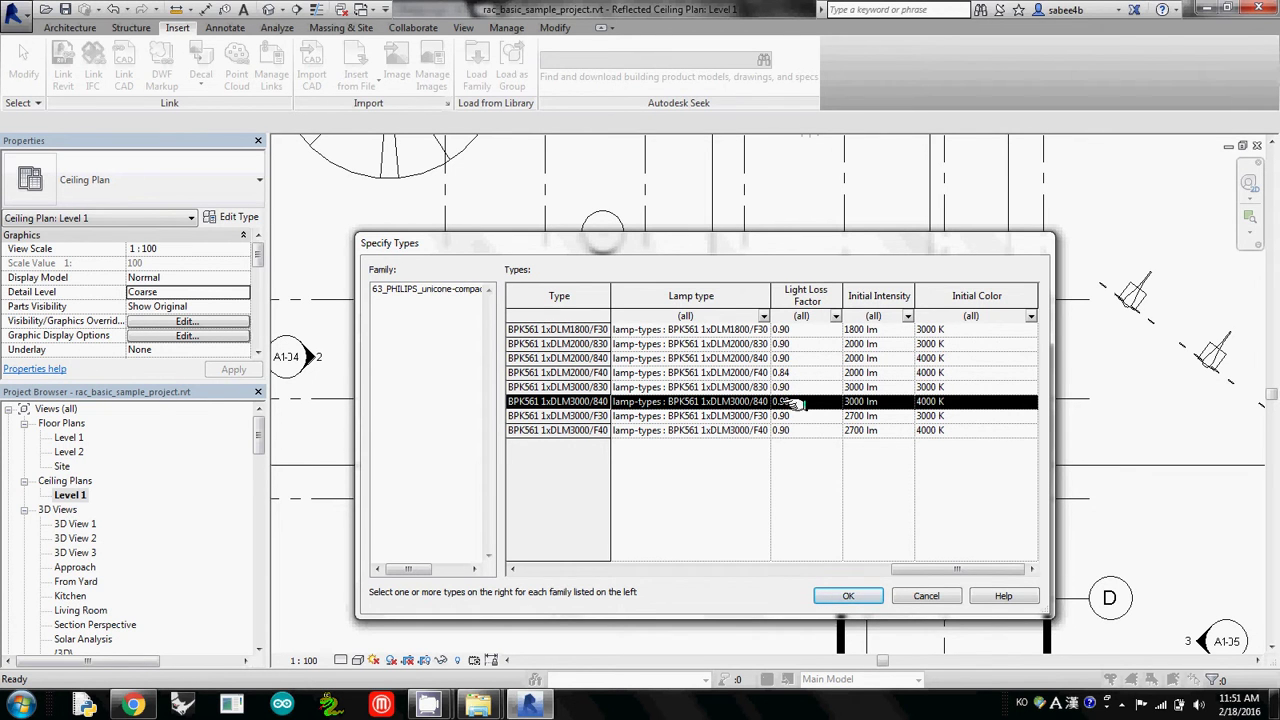
{"action": "left_click", "coordinate": [846, 595]}
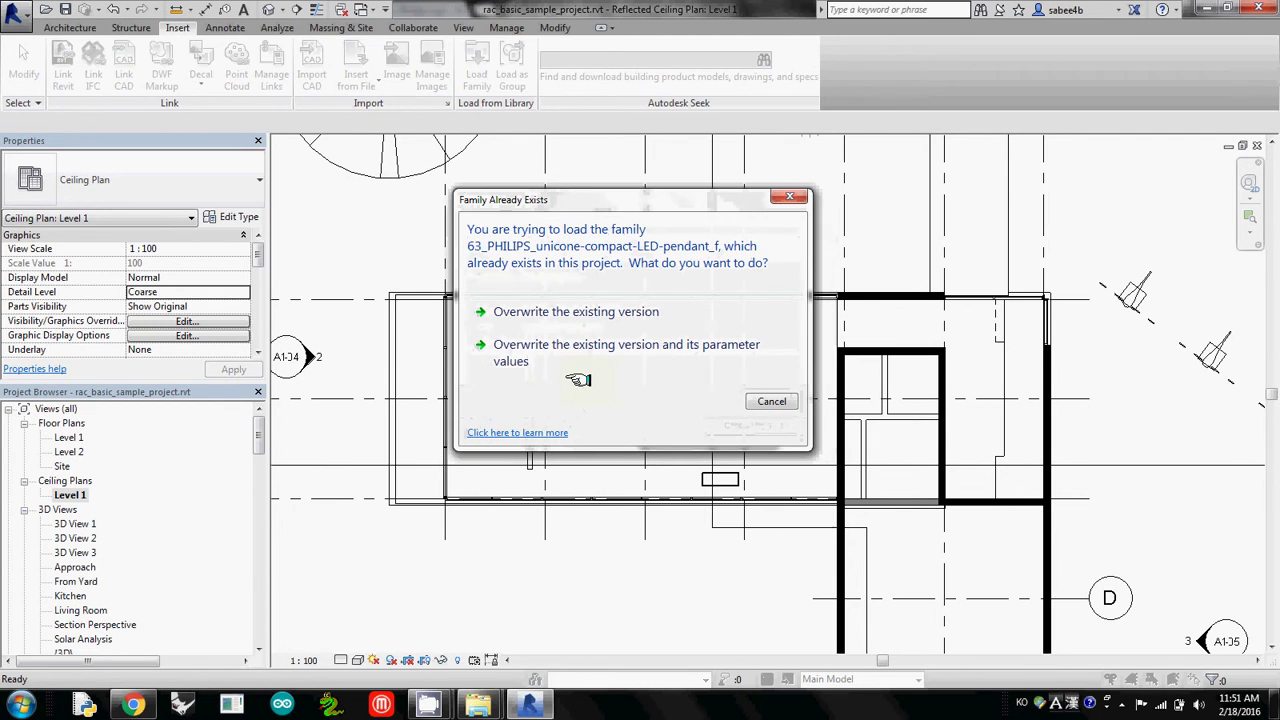
- Overwrite the existing pendant family and select its BPK561 1xDLM3000/840 type under Lighting Fixtures
{"action": "left_click", "coordinate": [604, 315]}
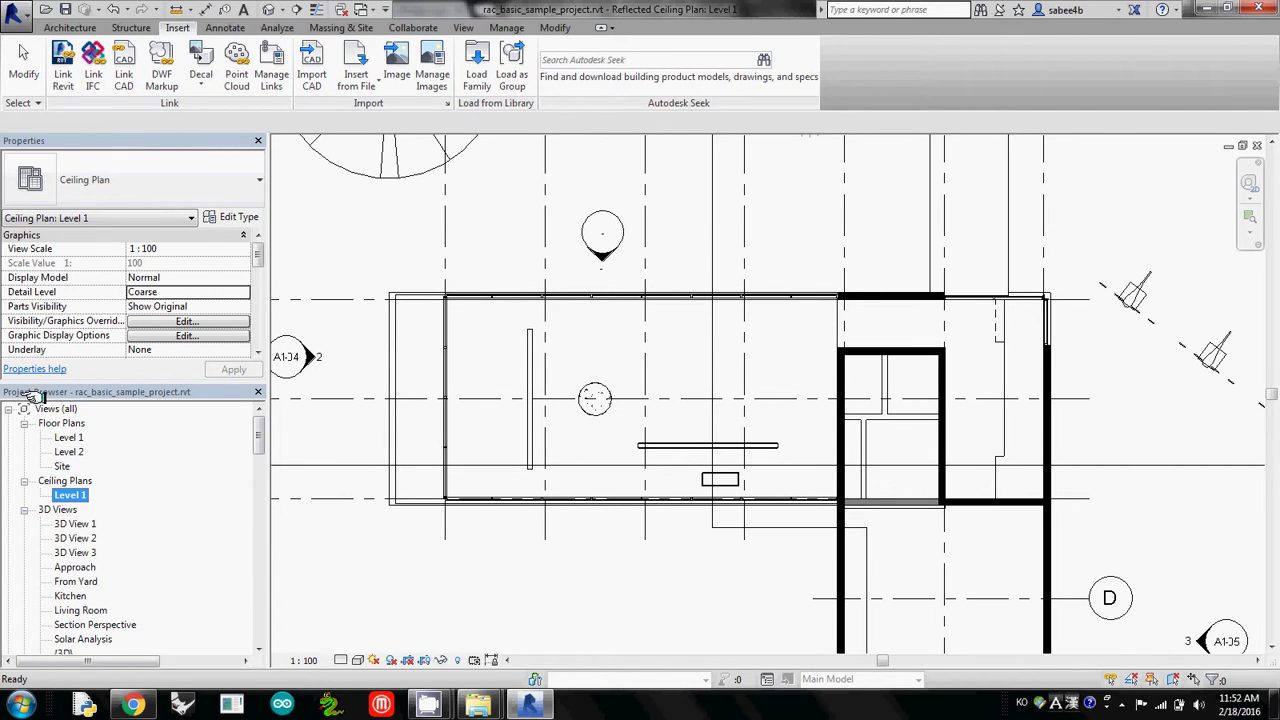
{"action": "mouse_move", "coordinate": [257, 435]}
{"action": "left_mouse_down"}
{"action": "mouse_move", "coordinate": [250, 628]}
{"action": "mouse_move", "coordinate": [257, 549]}
{"action": "left_mouse_up"}
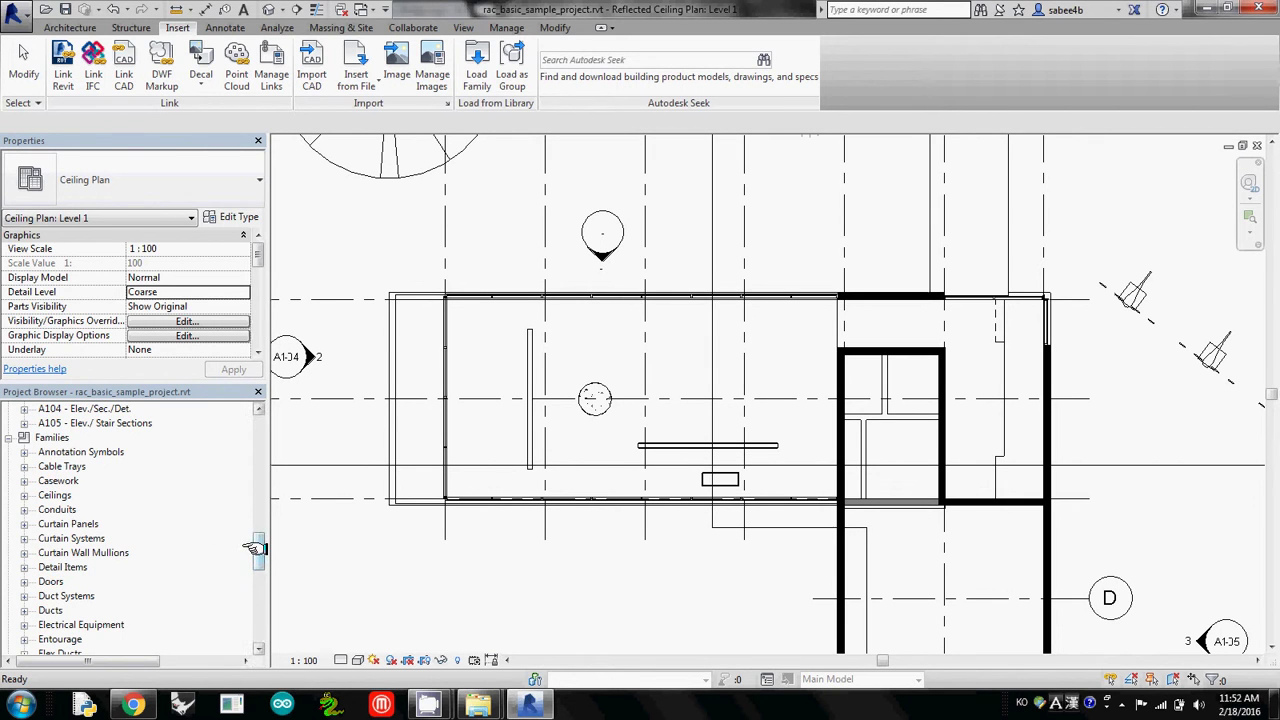
{"action": "left_click_drag", "start_coordinate": [255, 548], "coordinate": [255, 563]}
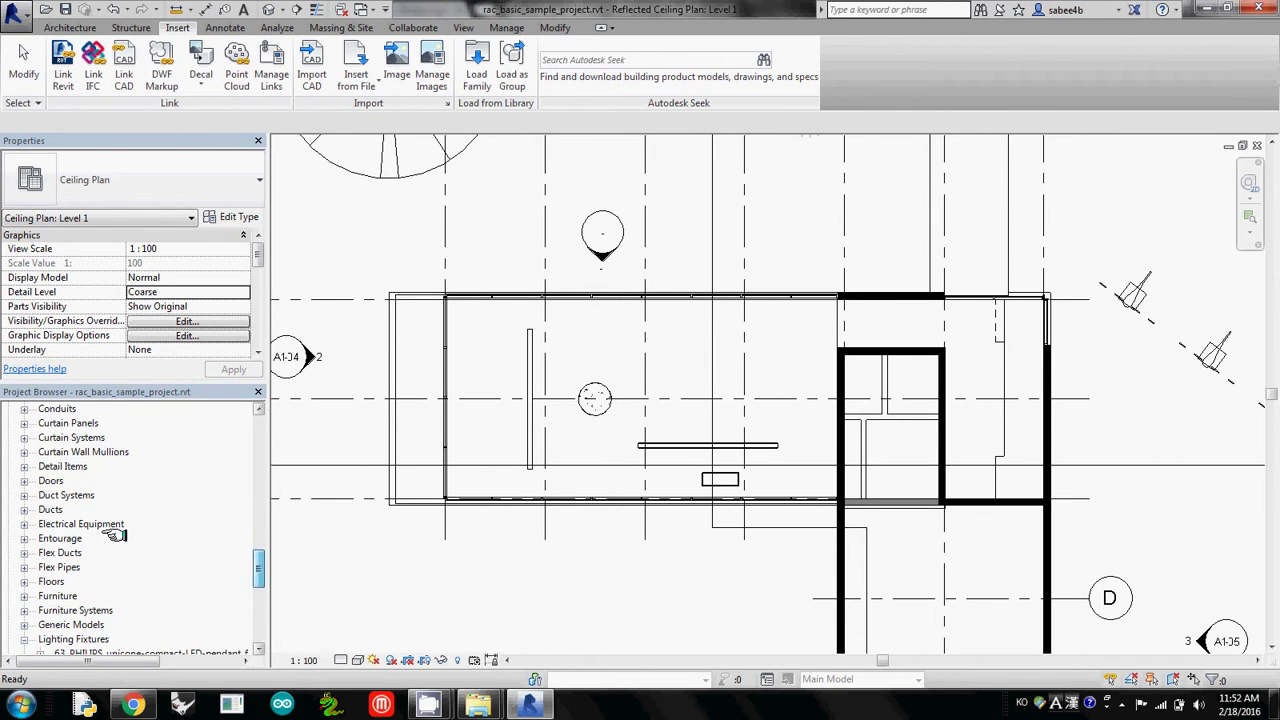
{"action": "left_click", "coordinate": [95, 640]}
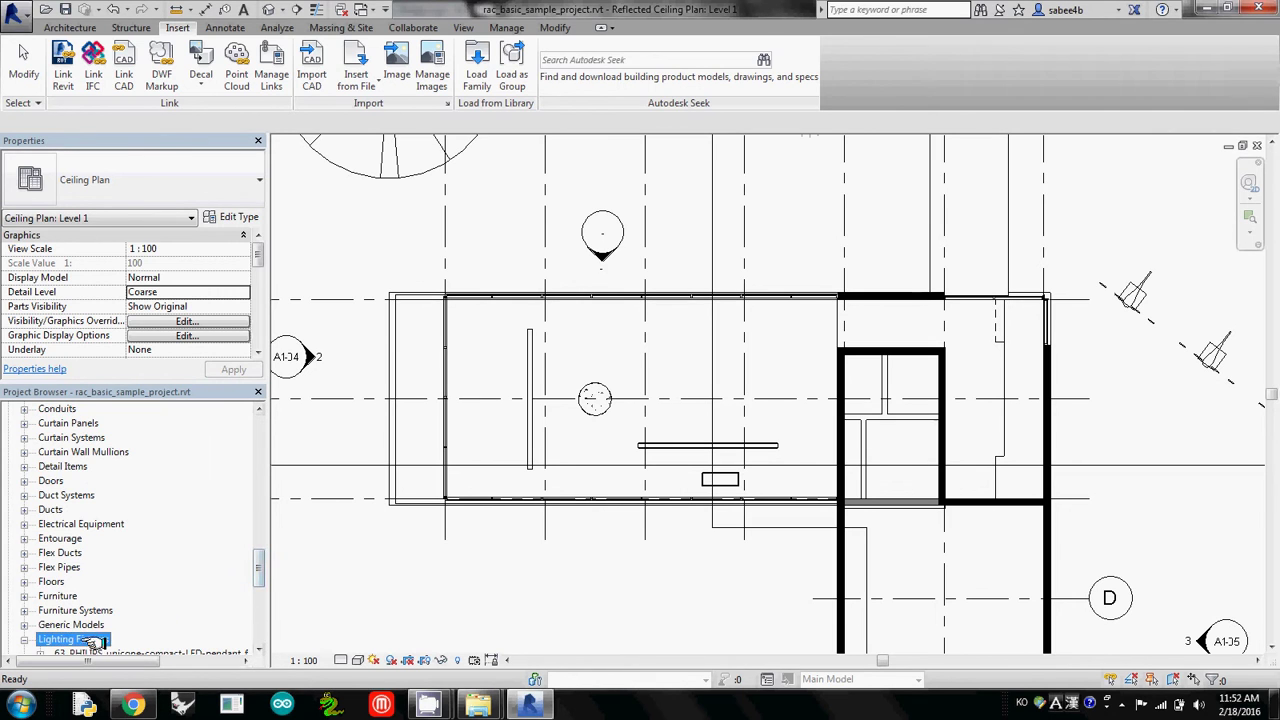
{"action": "left_click_drag", "start_coordinate": [258, 571], "coordinate": [258, 593]}
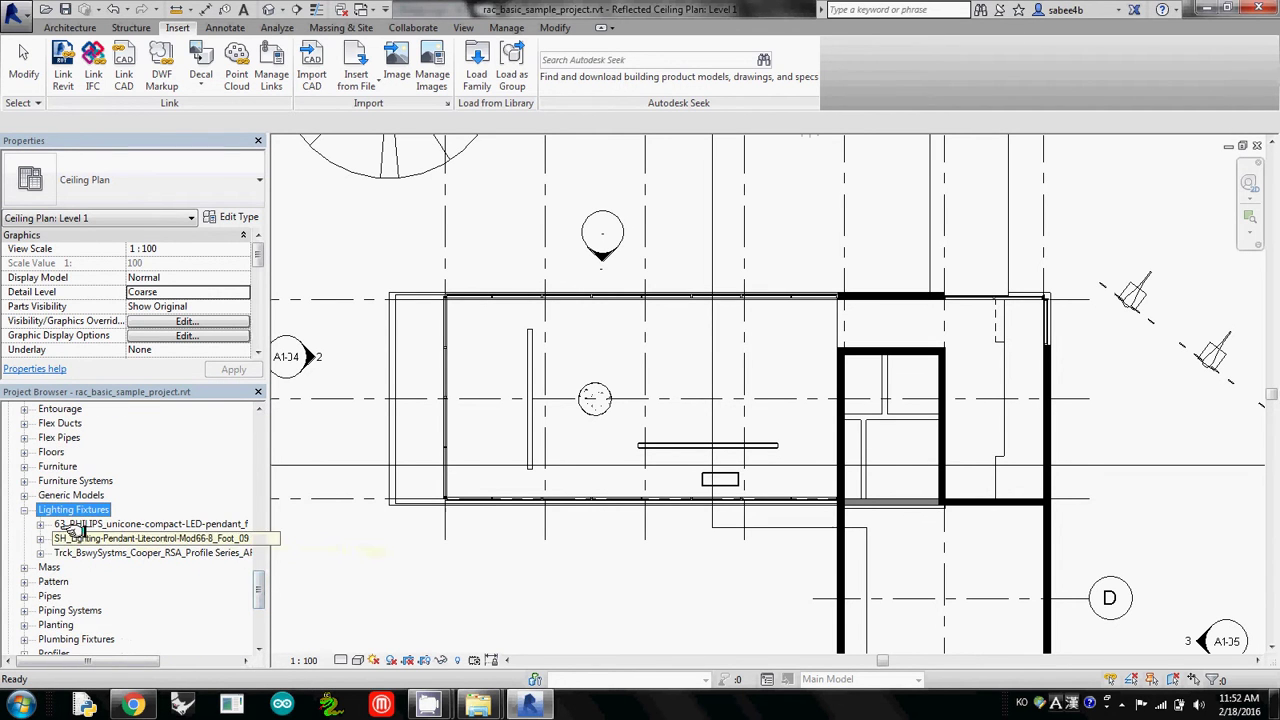
{"action": "left_click", "coordinate": [95, 524]}
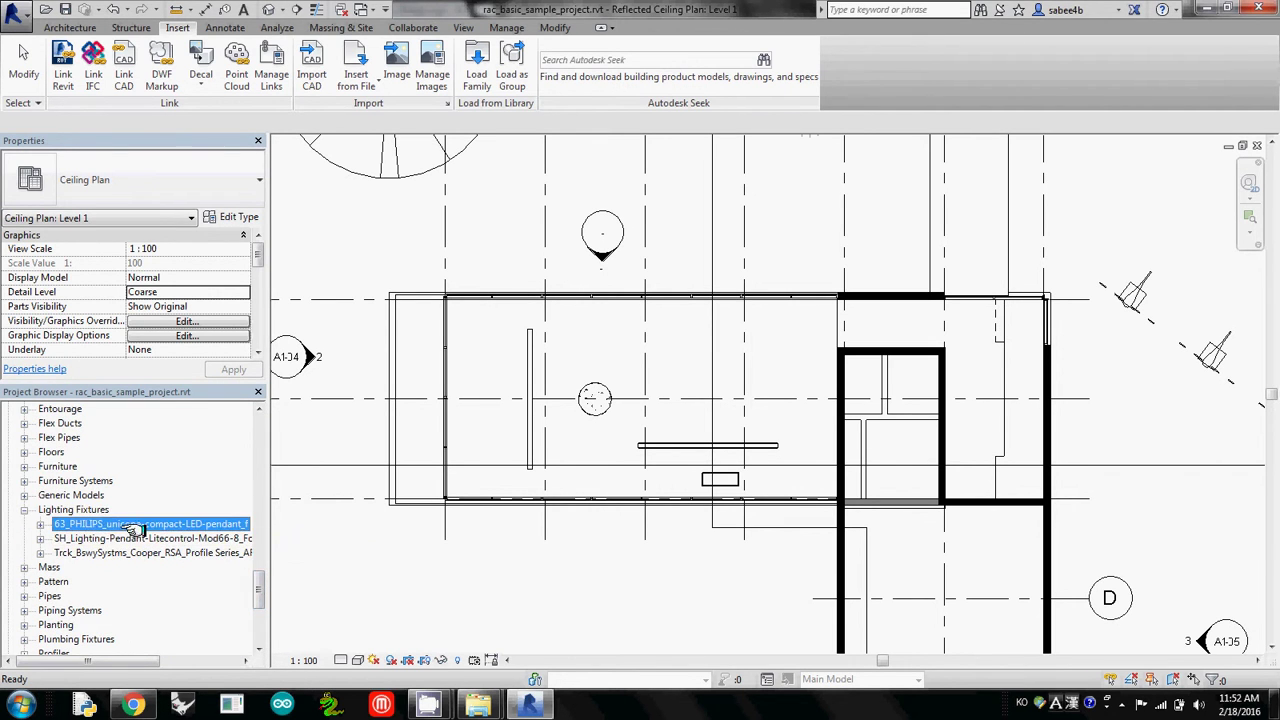
{"action": "left_click", "coordinate": [40, 524]}
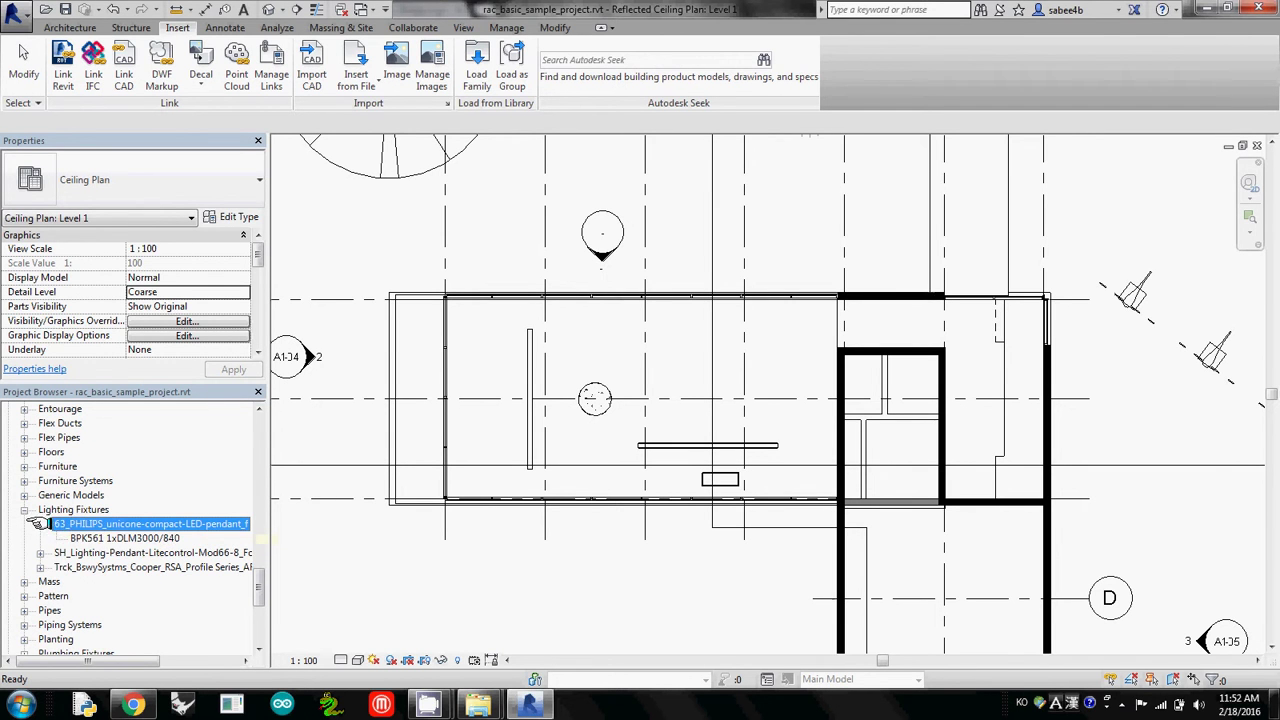
{"action": "left_click", "coordinate": [110, 538]}
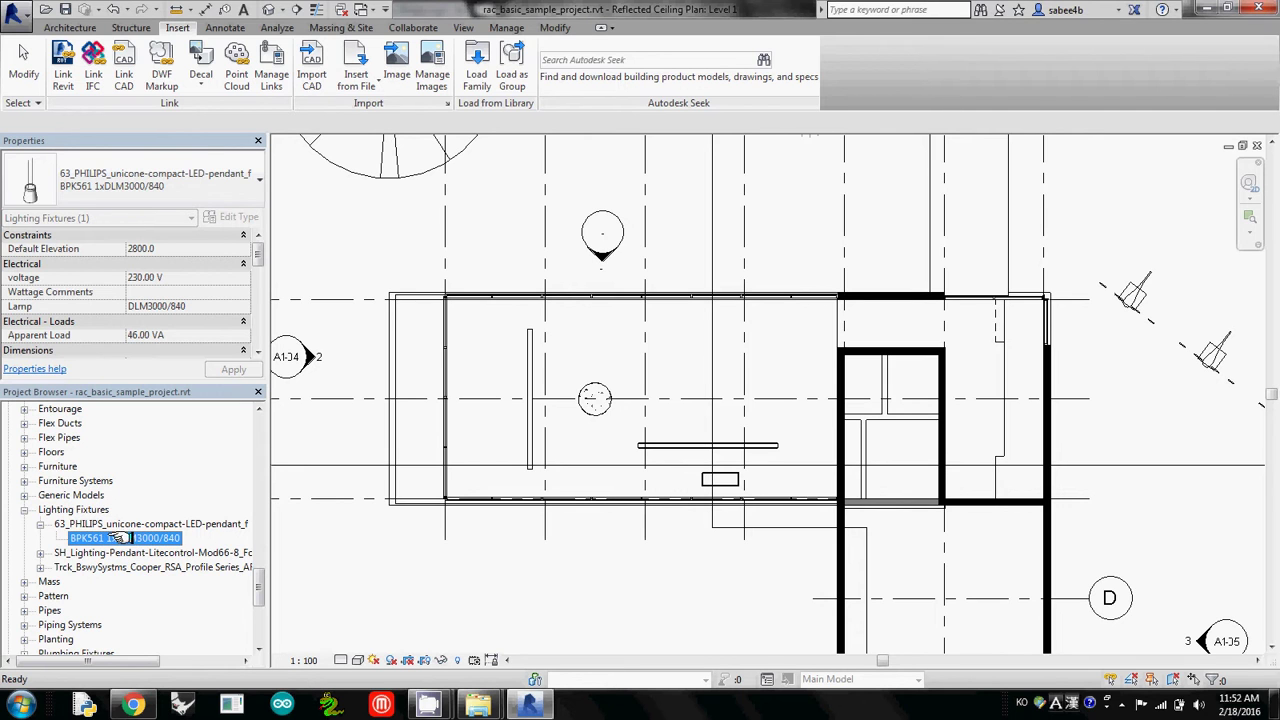
- Place the BPK561 pendant on the ceiling face inside the Kitchen & Dining room
{"action": "left_click_drag", "start_coordinate": [119, 538], "coordinate": [593, 350]}
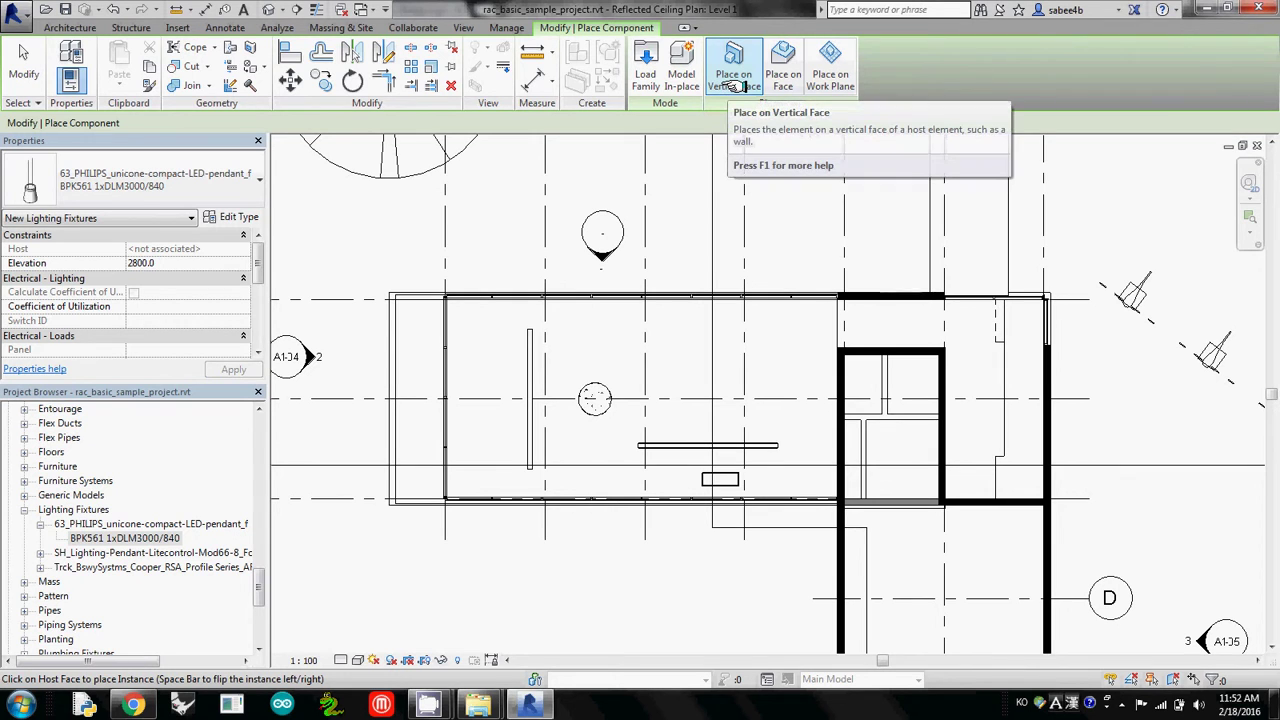
{"action": "left_click", "coordinate": [787, 85]}
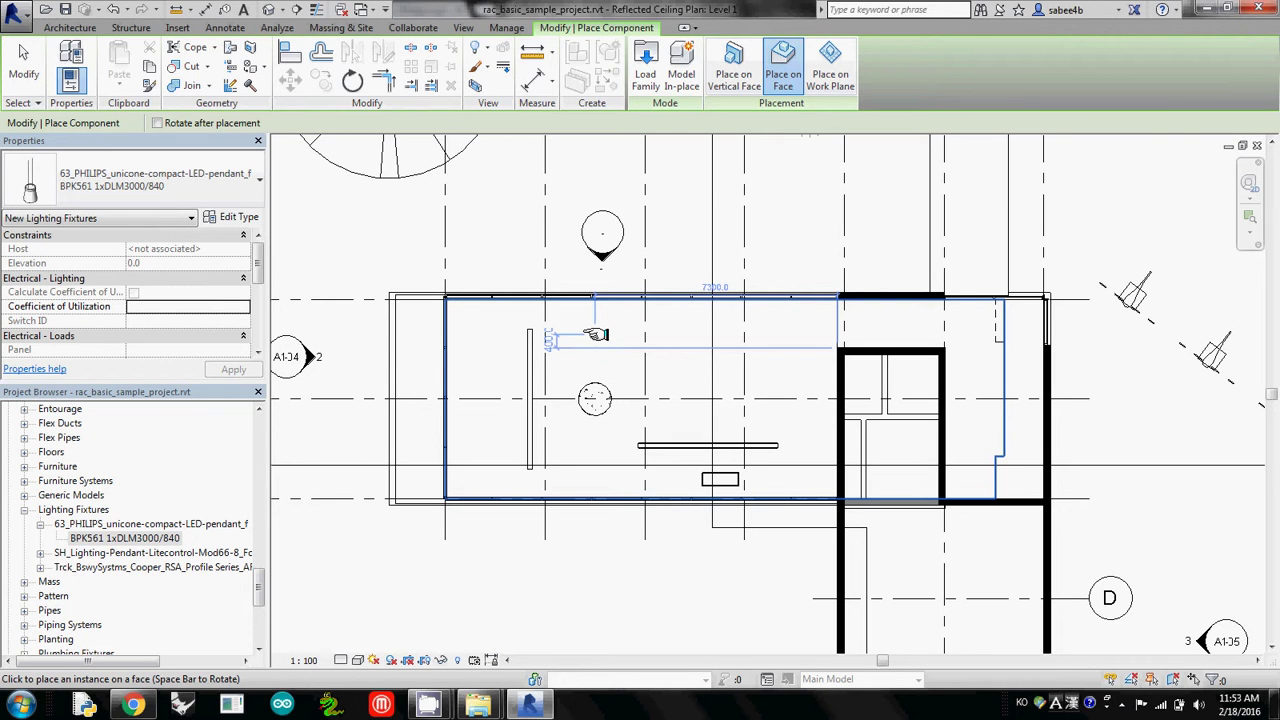
{"action": "left_click", "coordinate": [595, 335]}
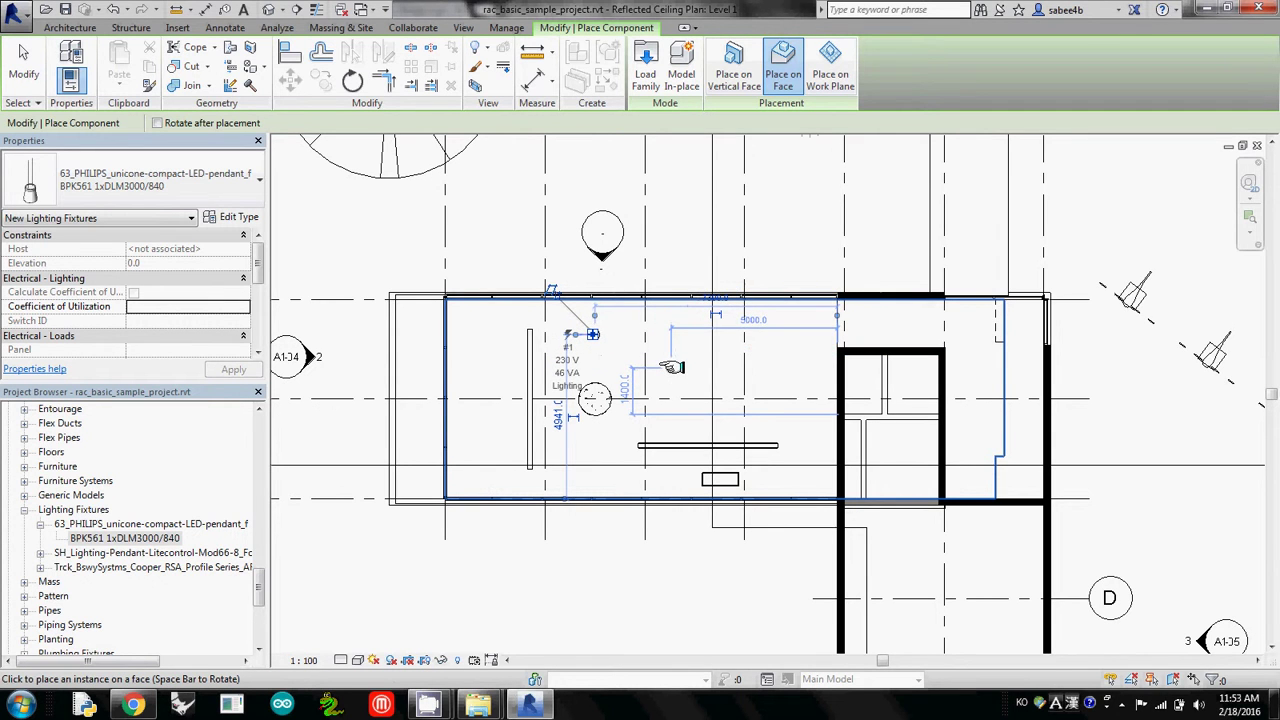
{"action": "key", "text": "Escape"}
{"action": "key", "text": "Escape"}
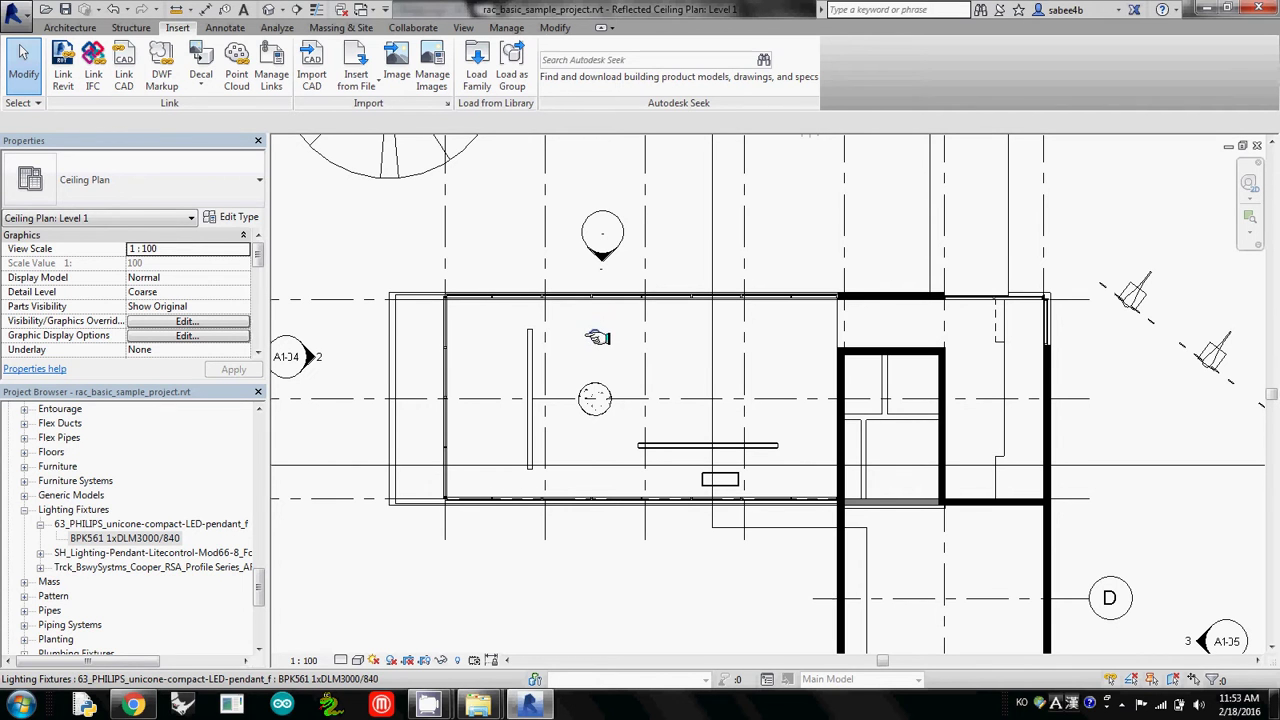
- Open the default 3D view, then switch to the Level 1 floor plan
{"action": "left_click", "coordinate": [463, 27]}
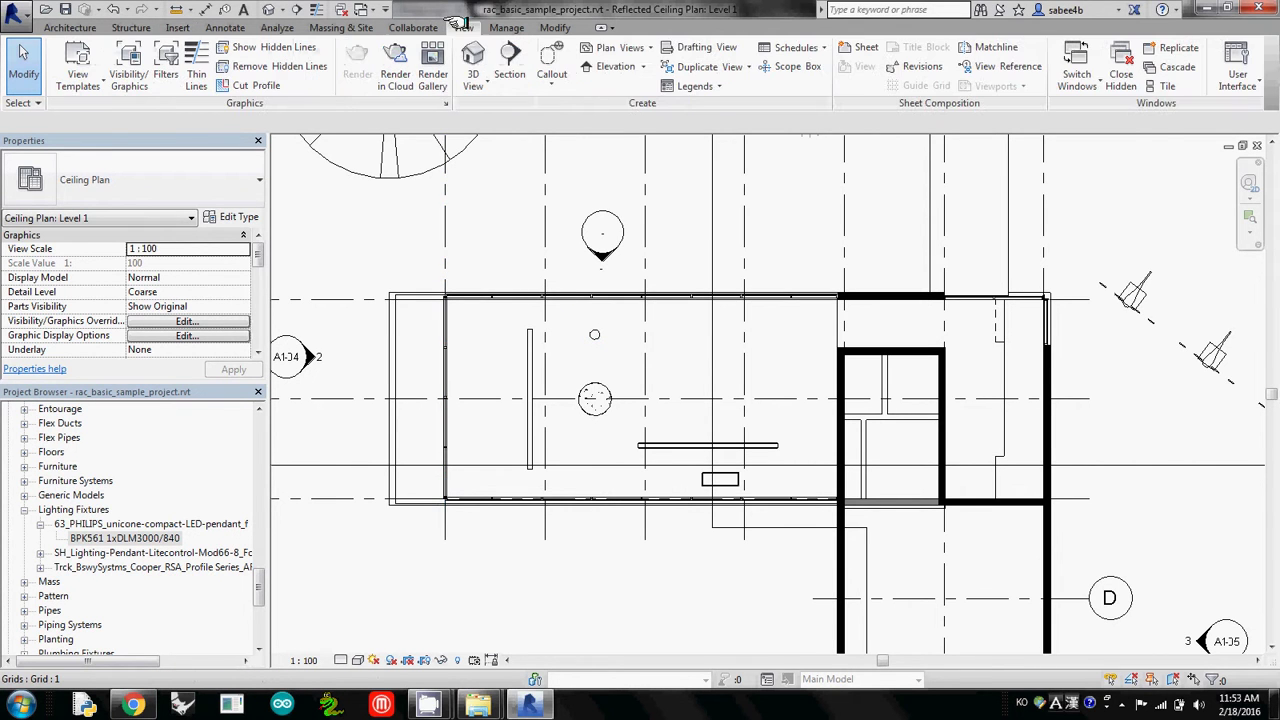
{"action": "left_click", "coordinate": [474, 58]}
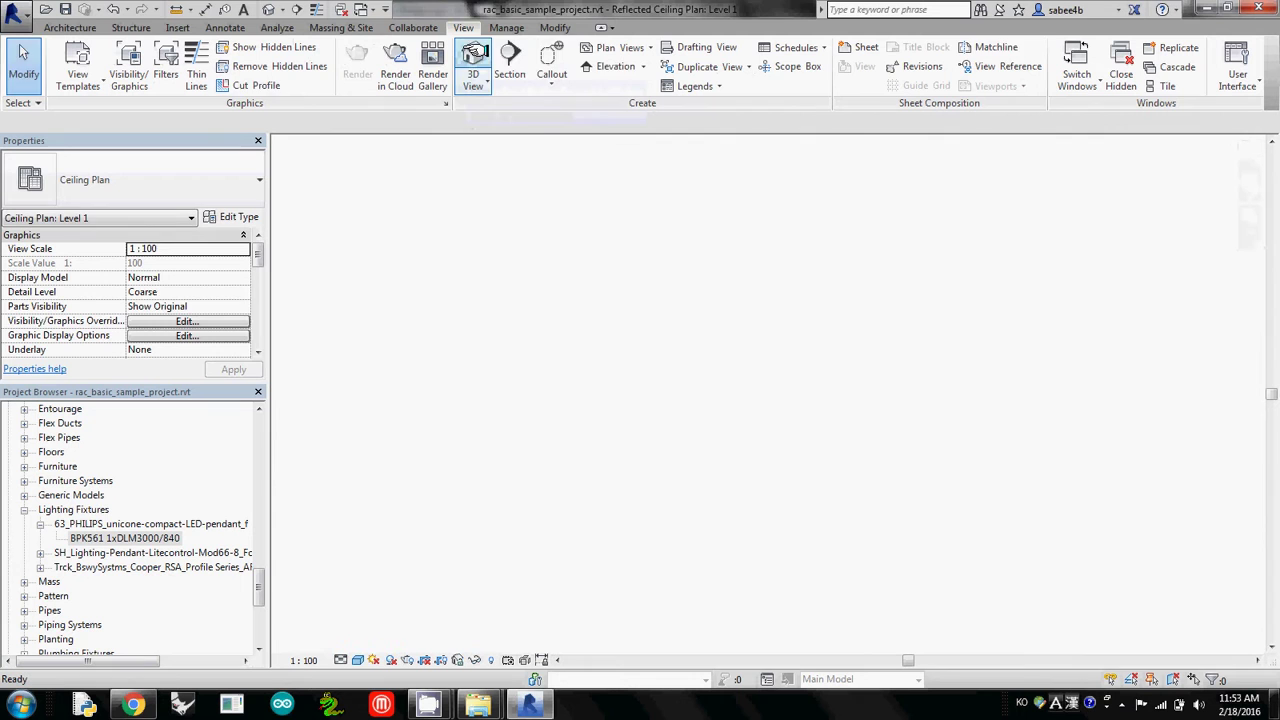
{"action": "left_click", "coordinate": [479, 80]}
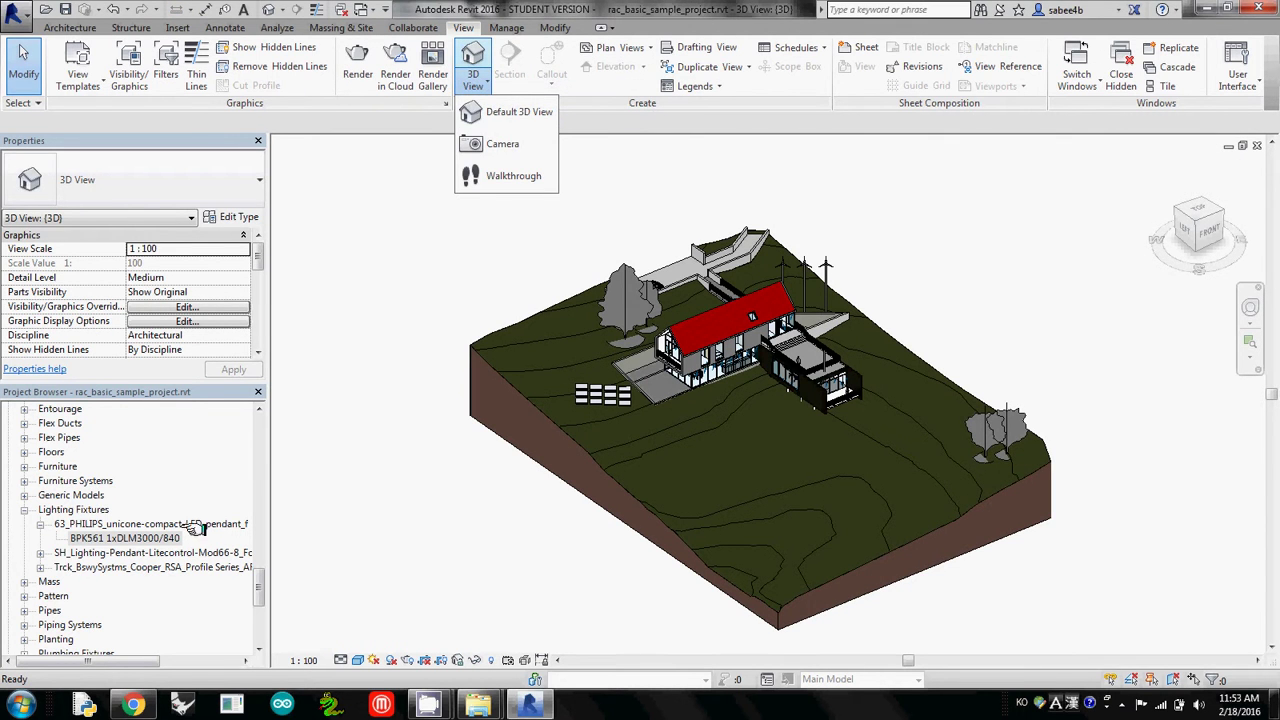
{"action": "left_click", "coordinate": [250, 583]}
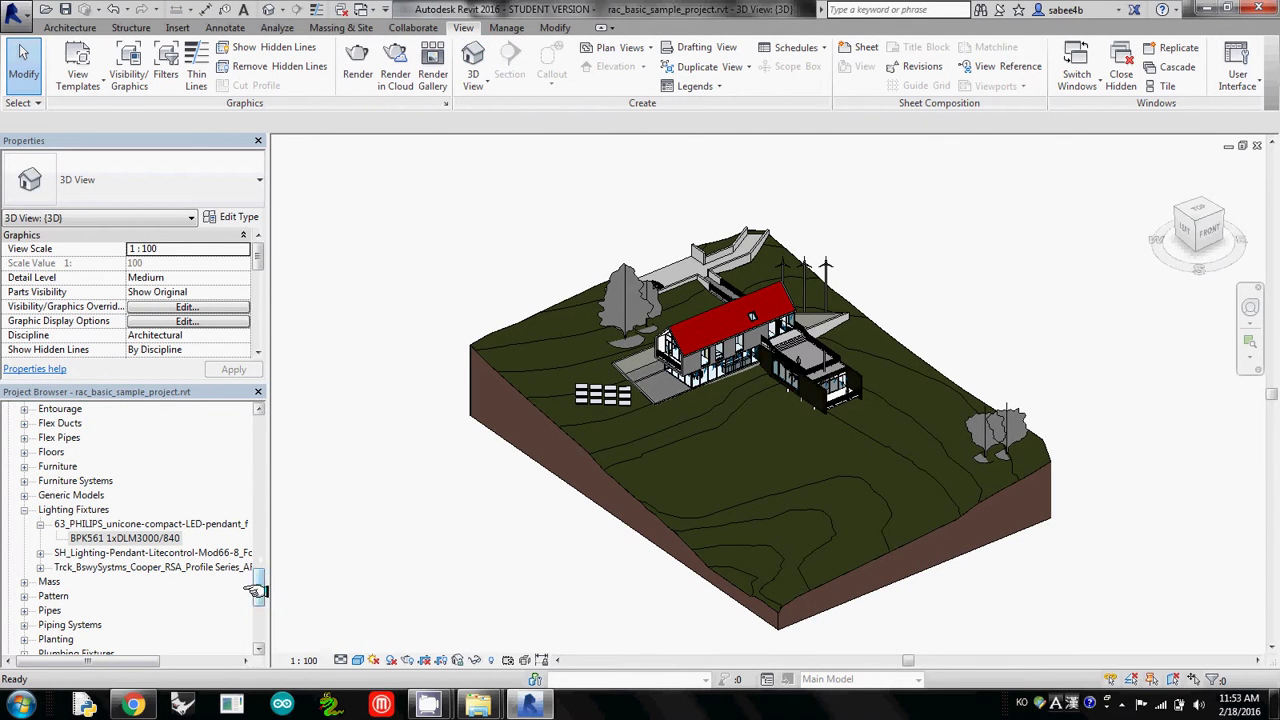
{"action": "left_click_drag", "start_coordinate": [252, 585], "coordinate": [258, 427]}
{"action": "left_click", "coordinate": [75, 423]}
{"action": "double_click", "coordinate": [68, 437]}
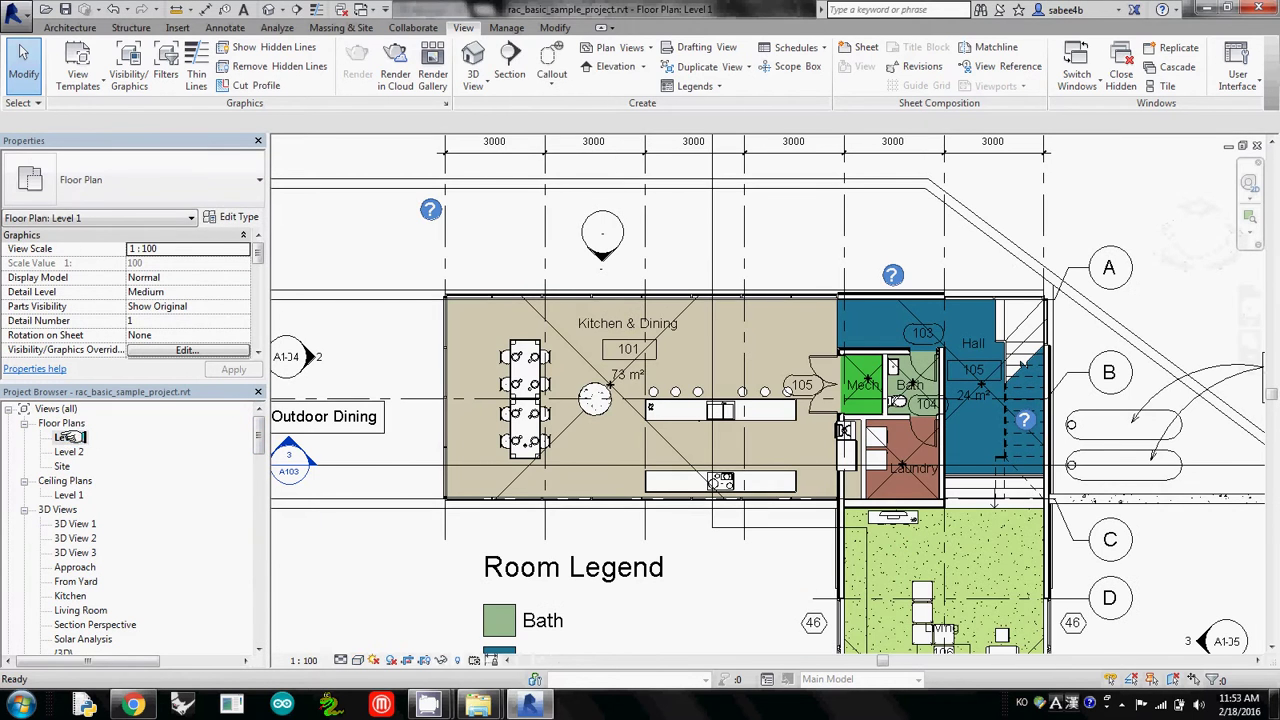
- Create a camera view from the kitchen's east end looking west across the dining area
{"action": "left_click", "coordinate": [473, 84]}
{"action": "left_click", "coordinate": [503, 142]}
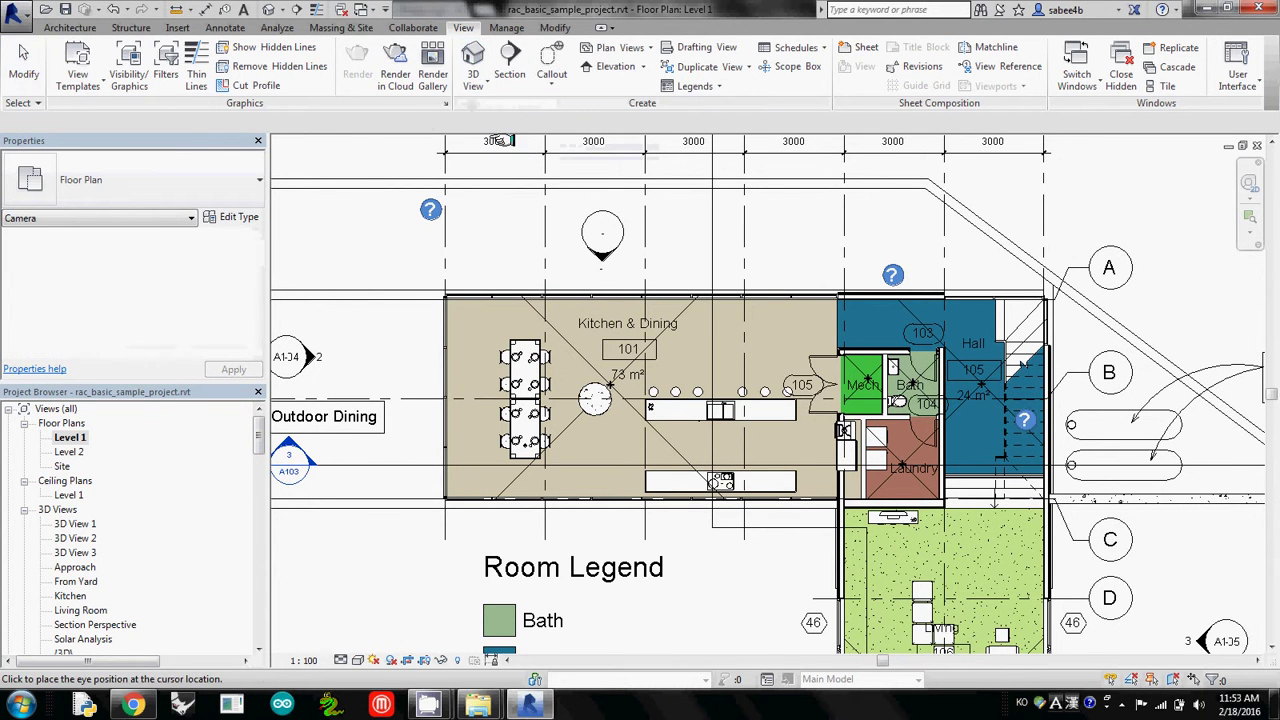
{"action": "left_click", "coordinate": [813, 325]}
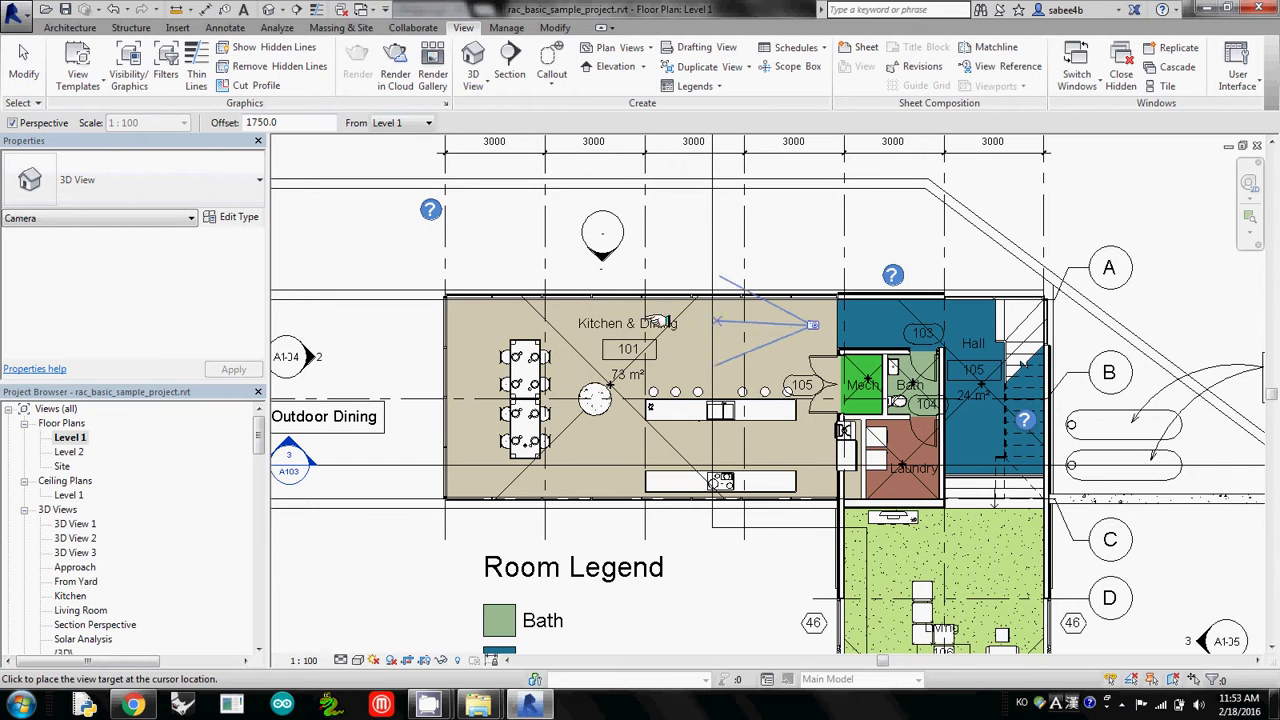
{"action": "left_click", "coordinate": [558, 321]}
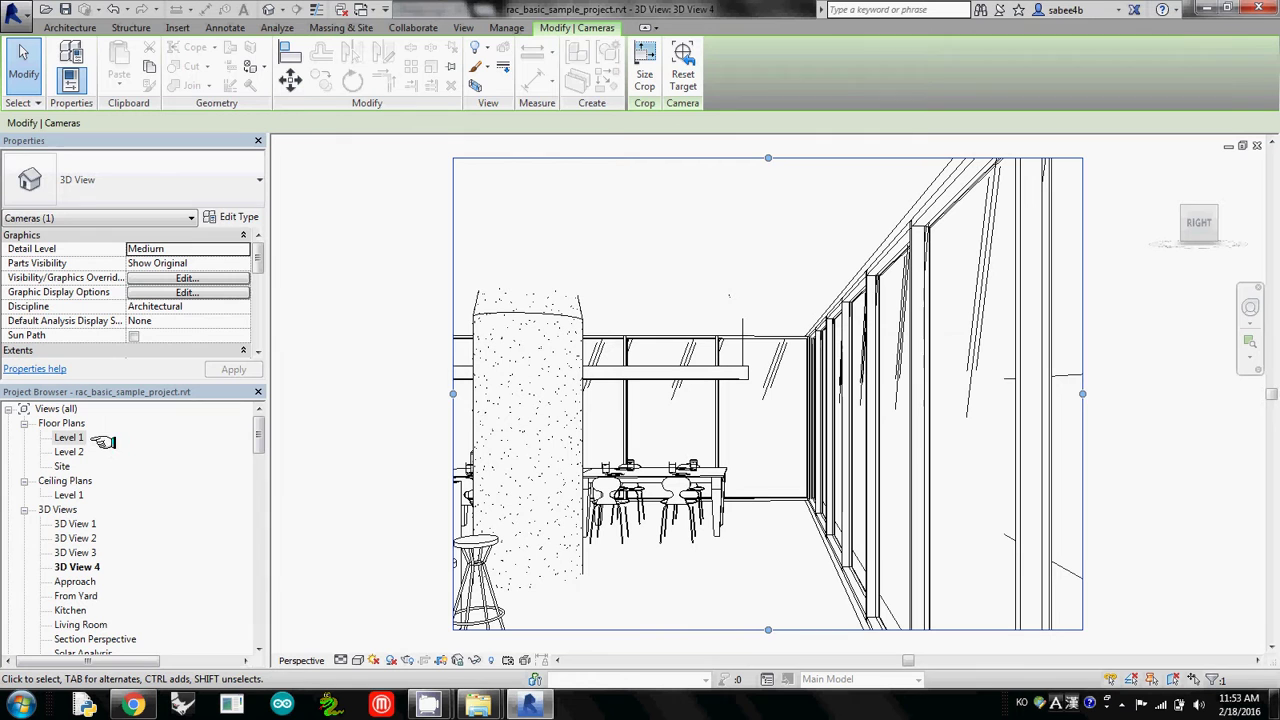
- In the Level 1 ceiling plan, flip the pendant's work plane, then reopen the Level 1 floor plan
{"action": "left_click", "coordinate": [68, 495]}
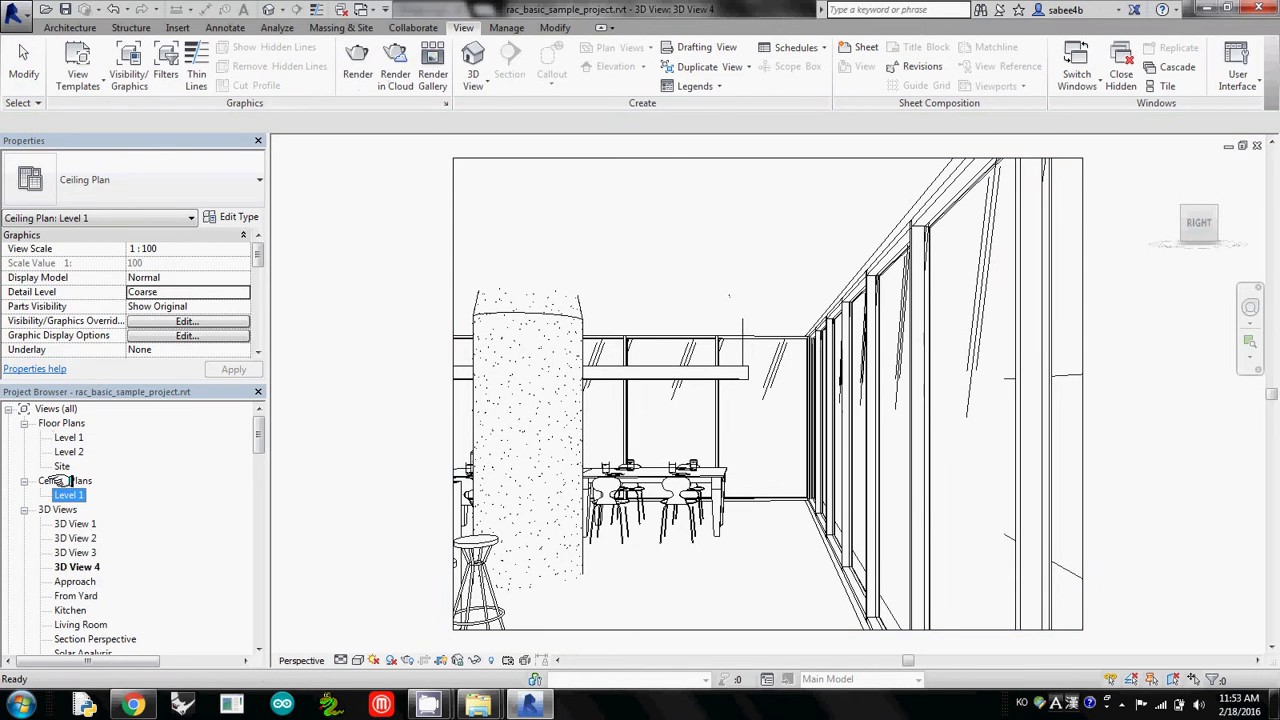
{"action": "left_click", "coordinate": [66, 482]}
{"action": "double_click", "coordinate": [68, 495]}
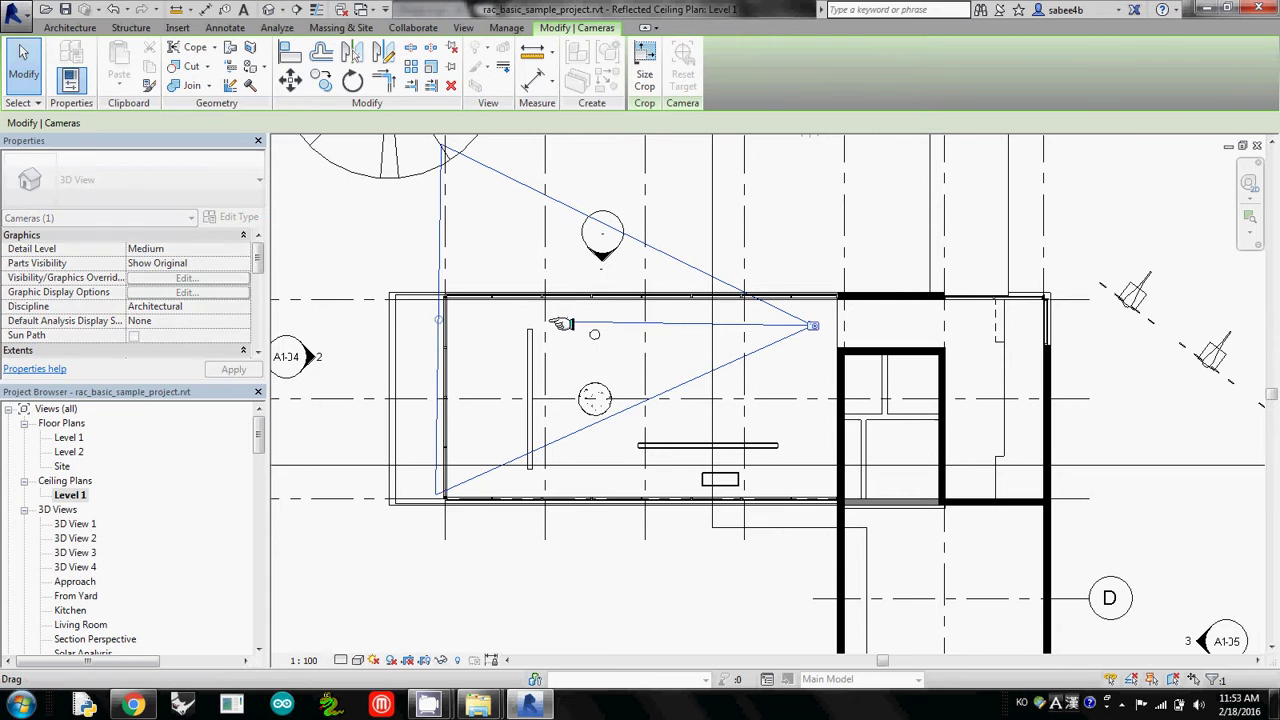
{"action": "left_click", "coordinate": [595, 336]}
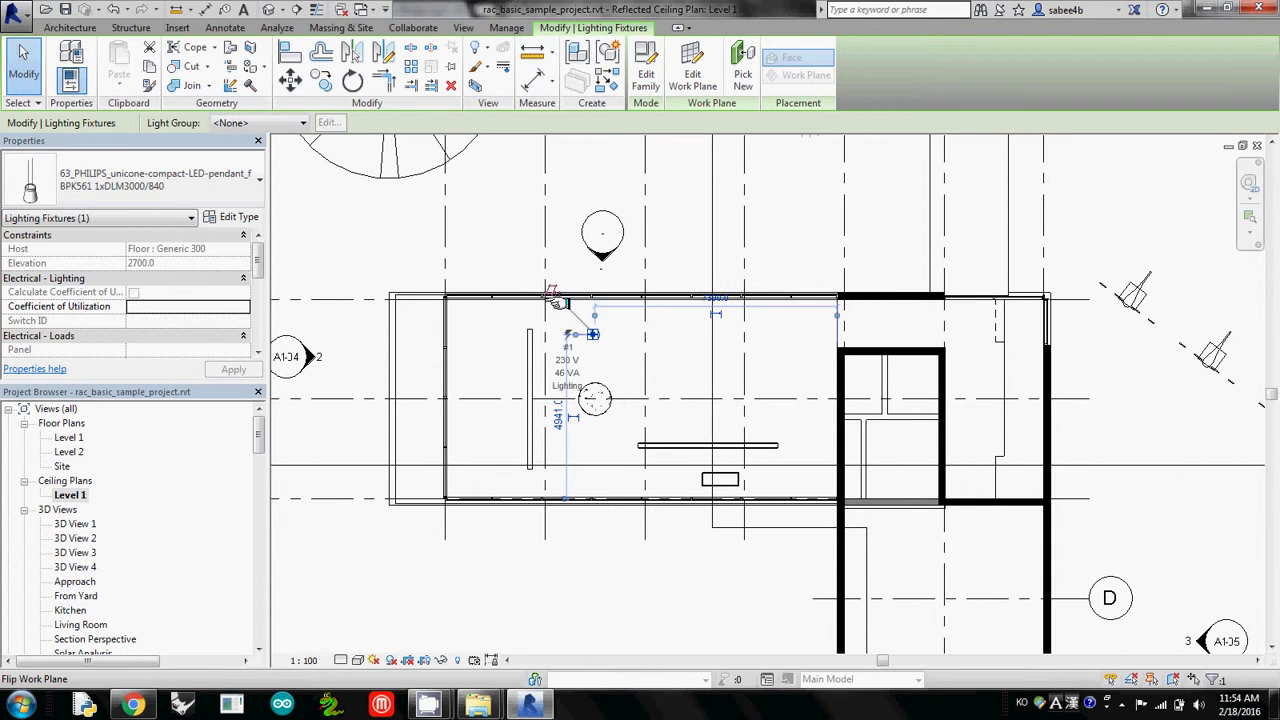
{"action": "scroll", "coordinate": [550, 305], "scroll_direction": "up", "scroll_amount": 2}
{"action": "scroll", "coordinate": [560, 315], "scroll_direction": "up", "scroll_amount": 3}
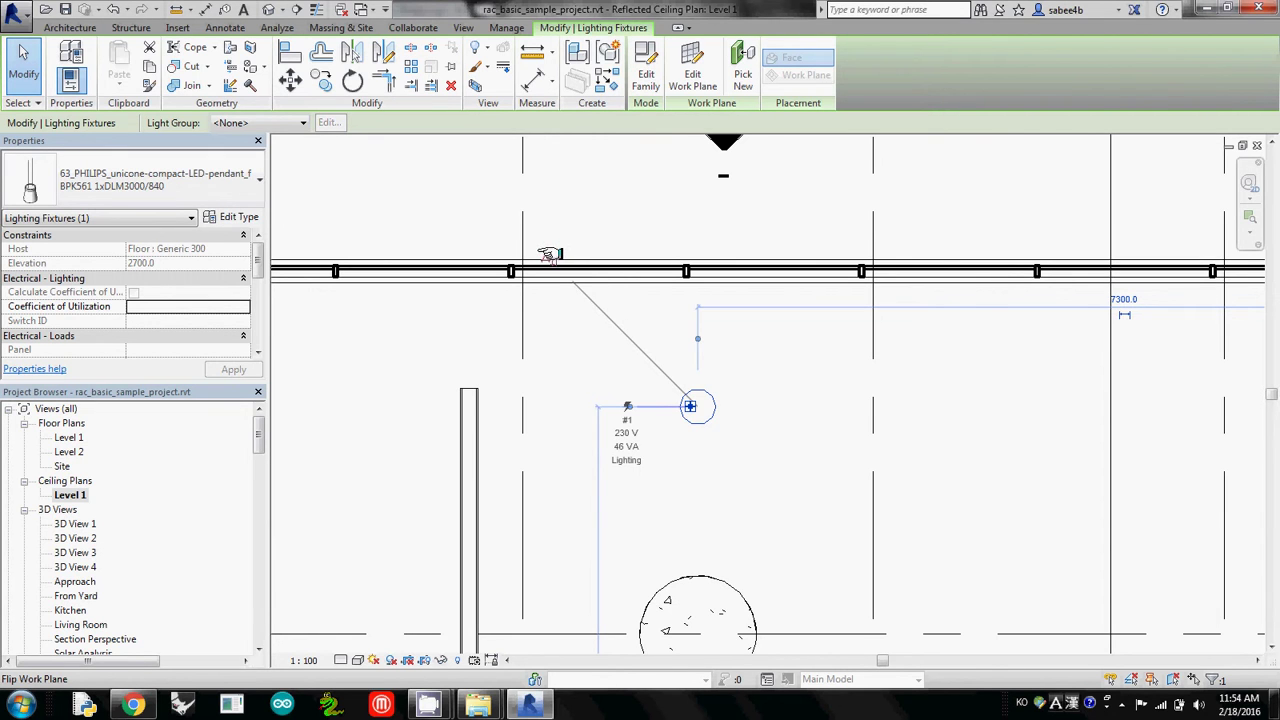
{"action": "left_click", "coordinate": [550, 254]}
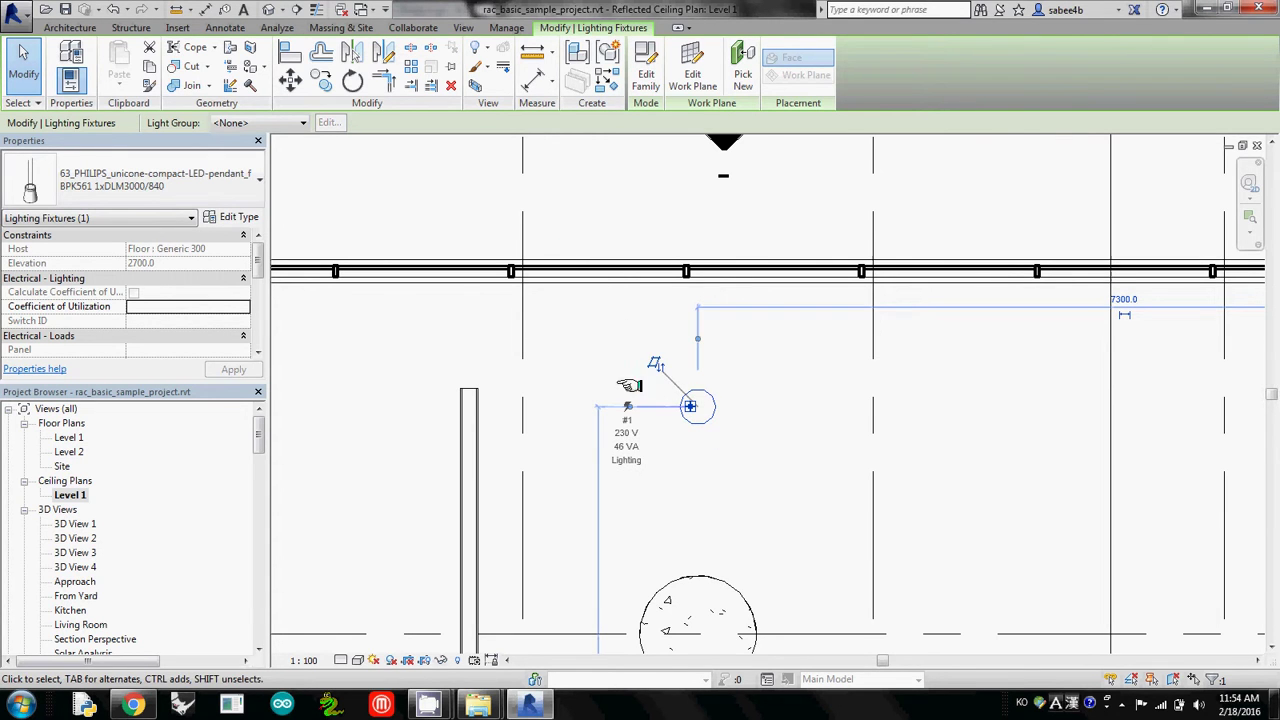
{"action": "double_click", "coordinate": [68, 437]}
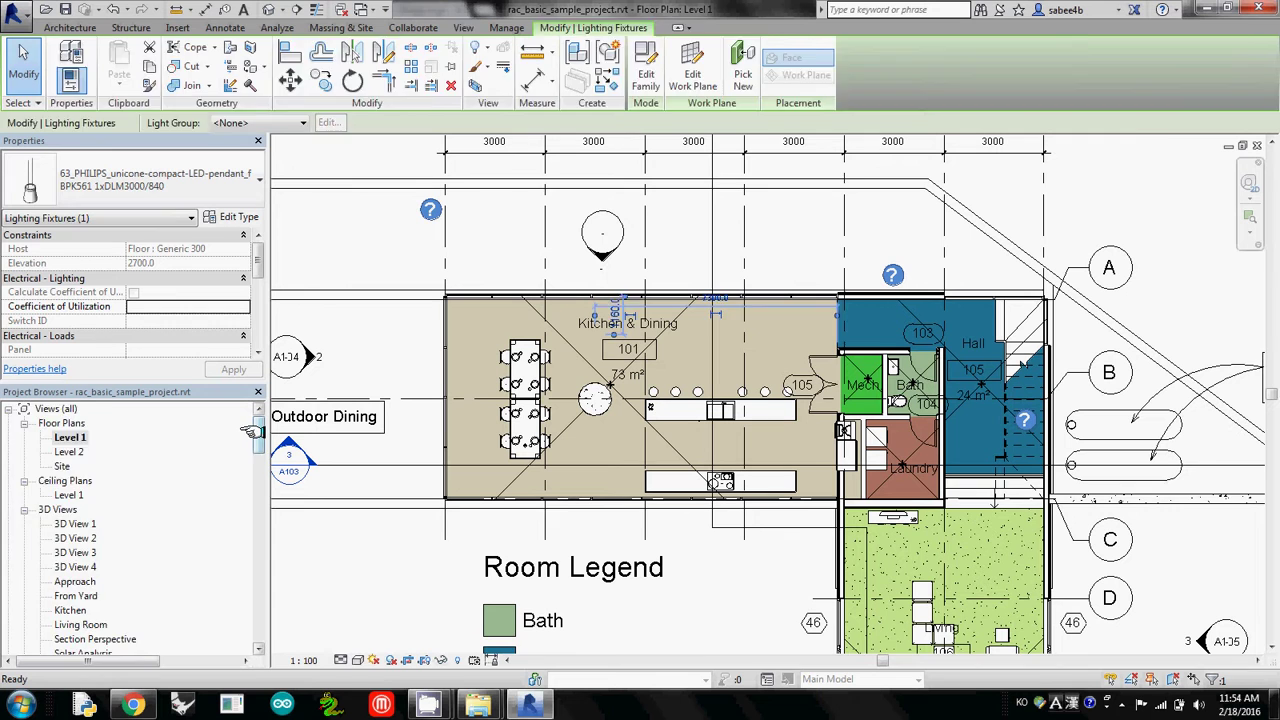
- Create camera view 3D View 5 from the kitchen's east end, aimed at the dining table and pendant
{"action": "key", "text": "Escape"}
{"action": "scroll", "coordinate": [258, 435], "scroll_direction": "down", "scroll_amount": 3}
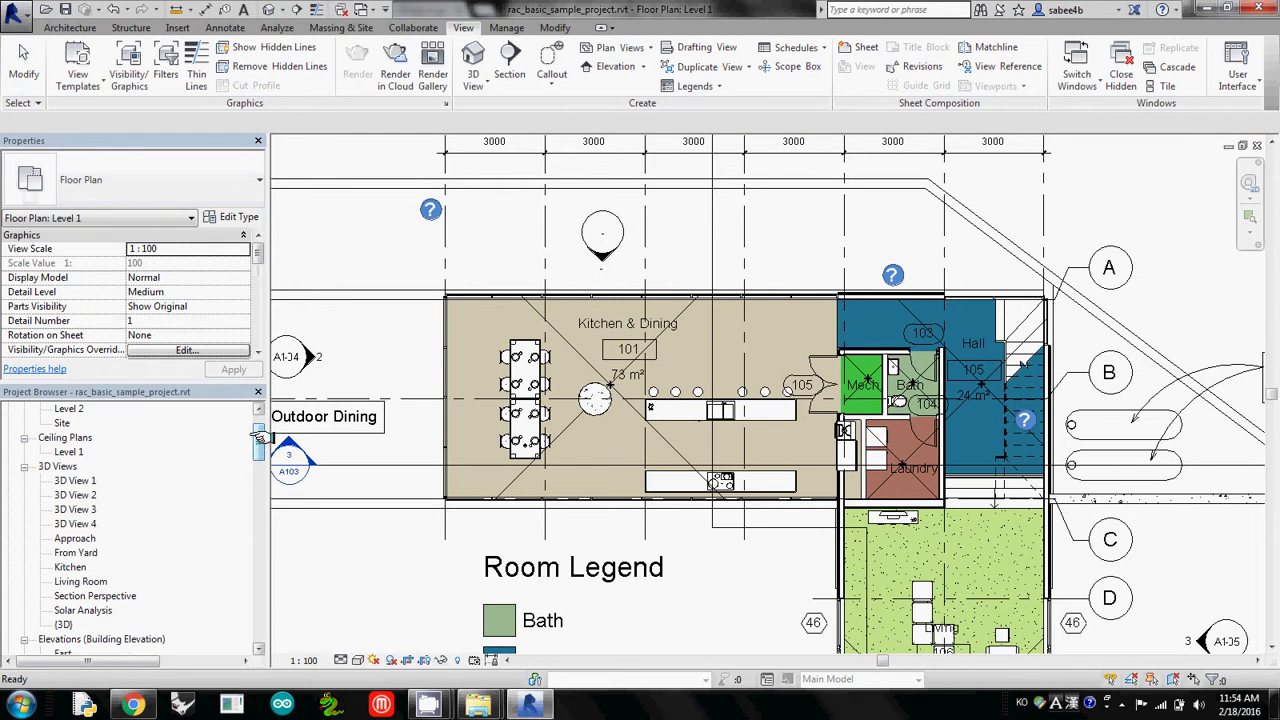
{"action": "left_click", "coordinate": [473, 80]}
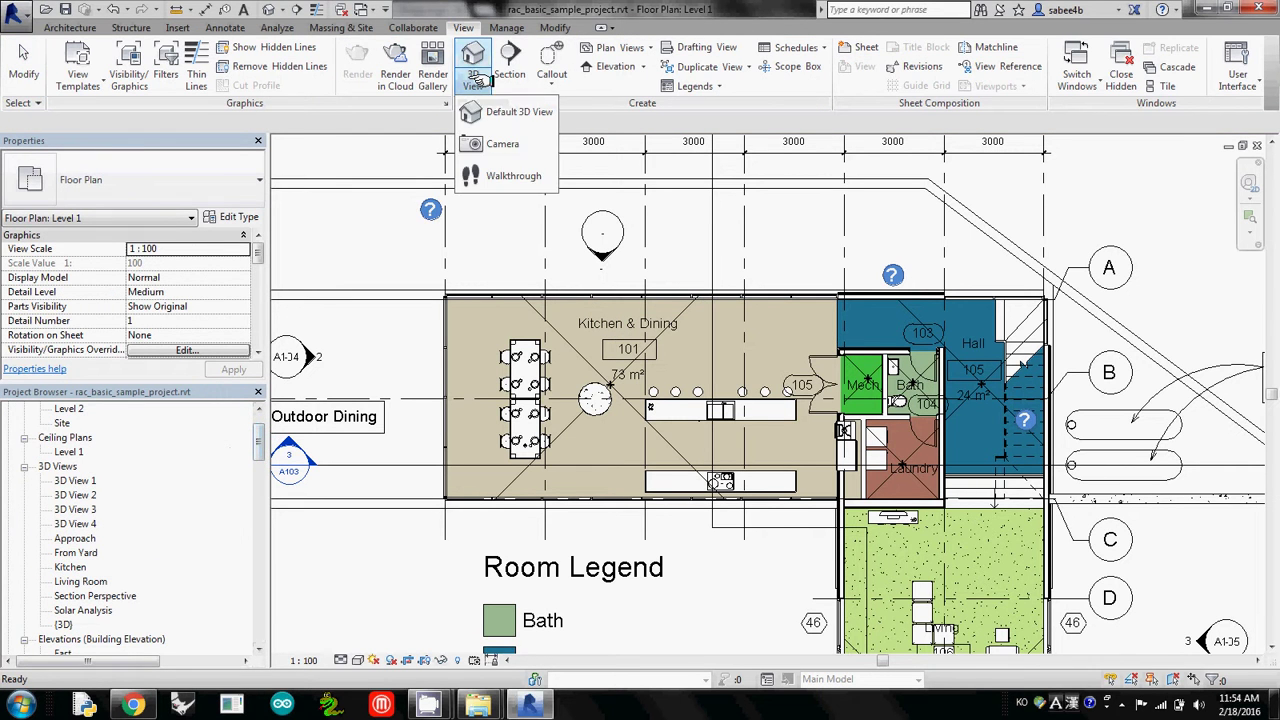
{"action": "left_click", "coordinate": [500, 142]}
{"action": "left_click", "coordinate": [804, 324]}
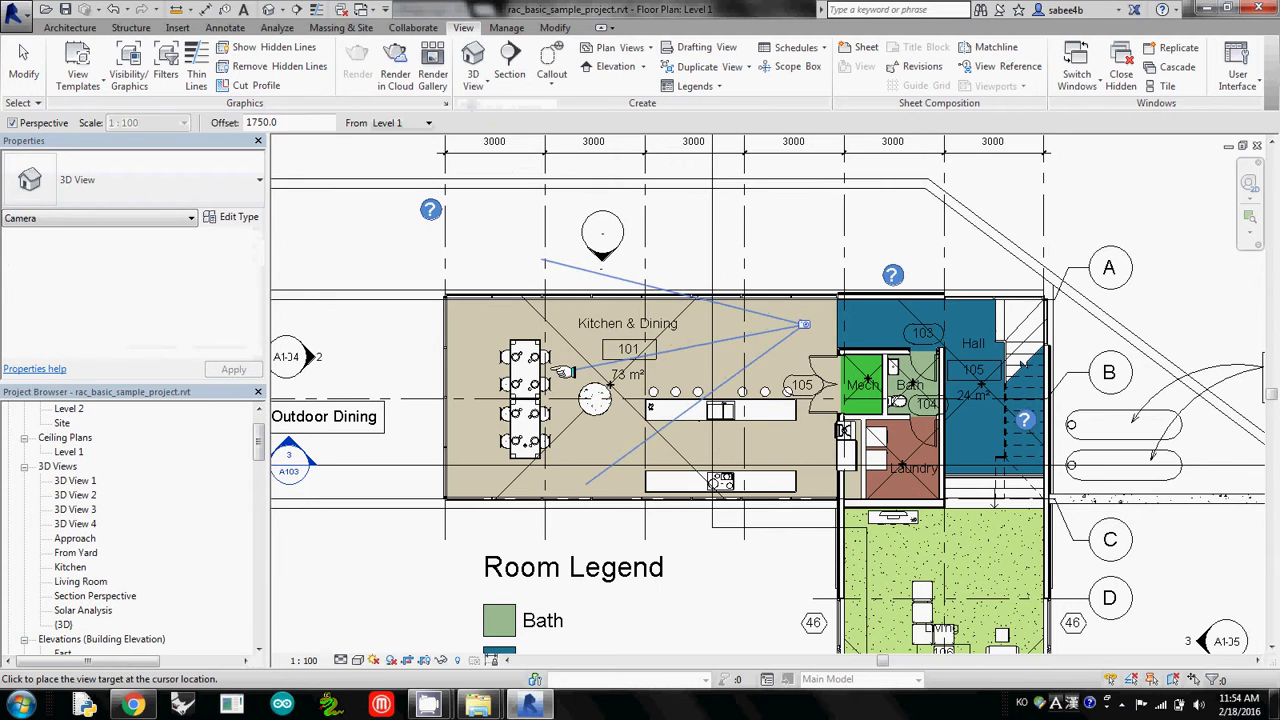
{"action": "left_click", "coordinate": [564, 371]}
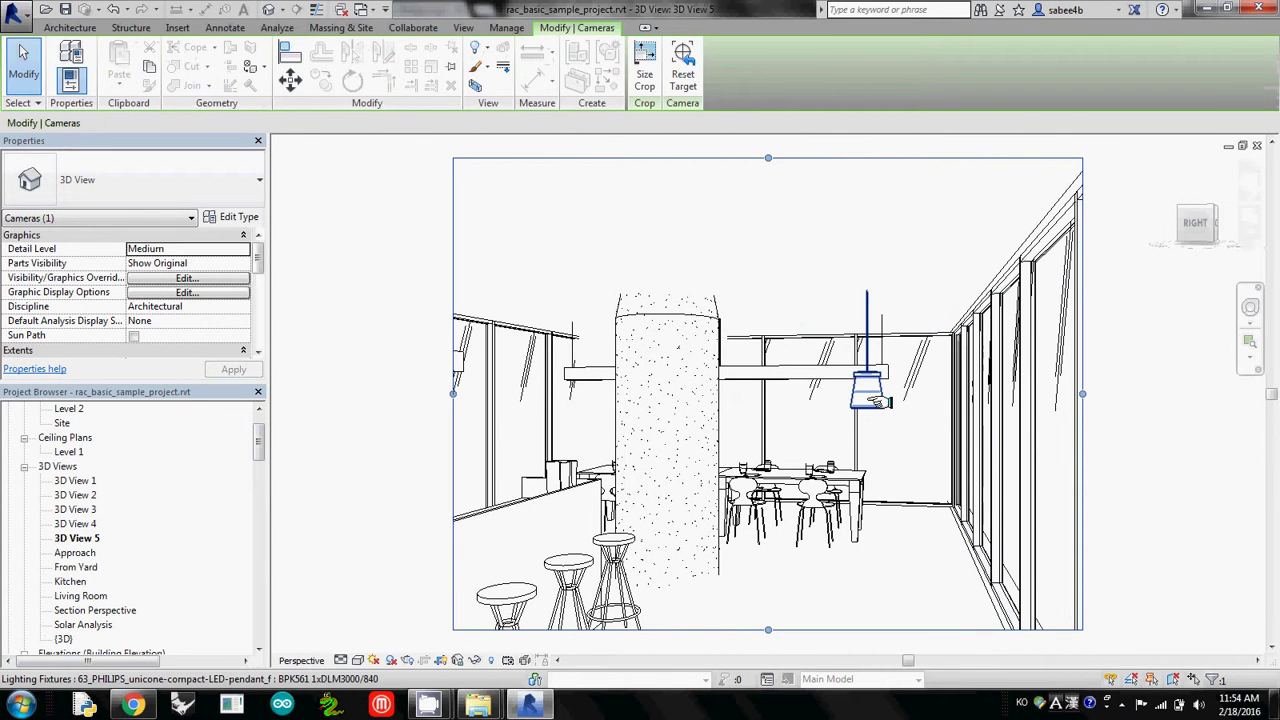